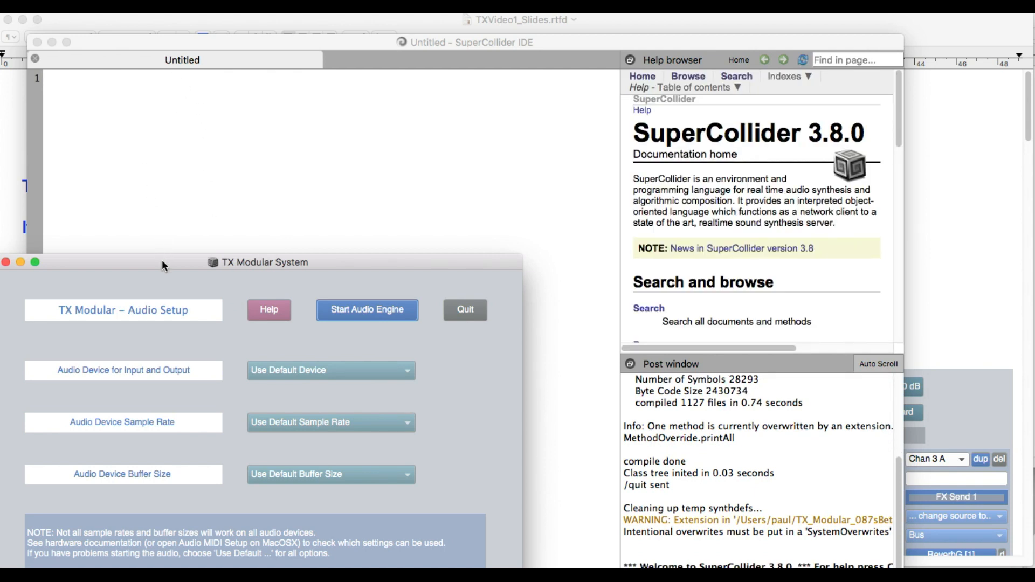
# - Start the audio engine with the default audio device, sample rate and buffer size
pyautogui.moveTo(162, 261); pyautogui.dragTo(234, 96)
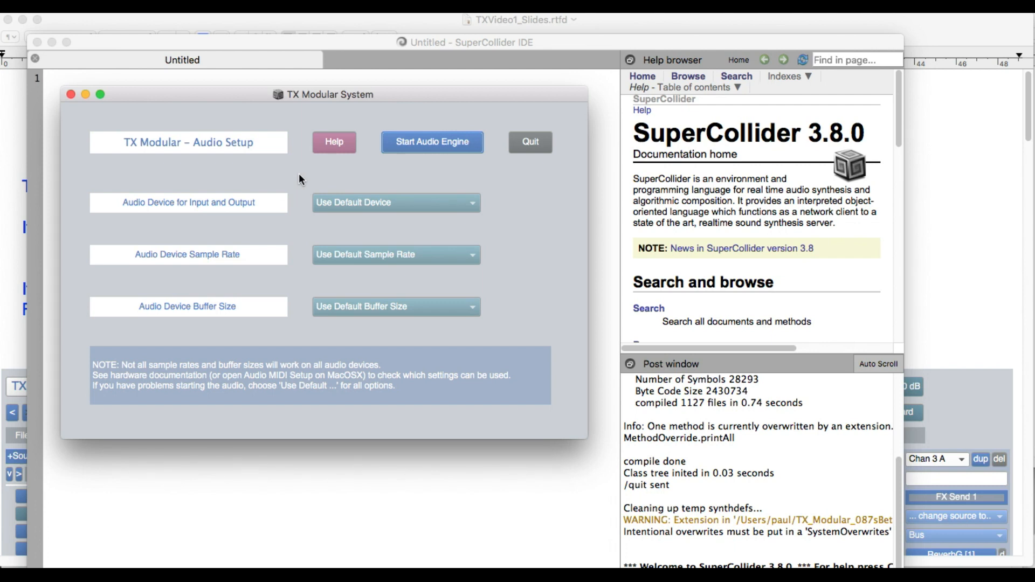
pyautogui.click(353, 201)
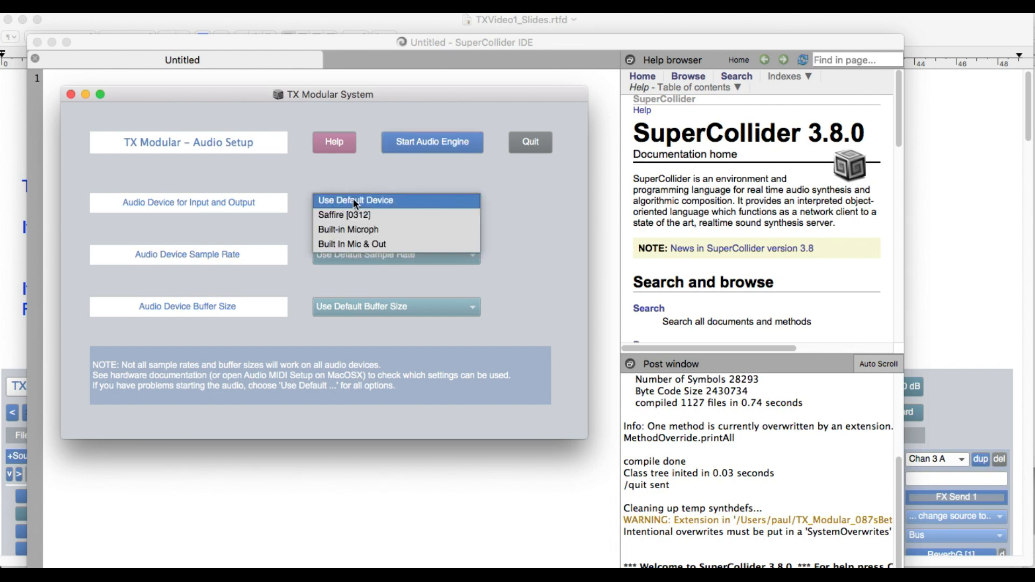
pyautogui.click(557, 213)
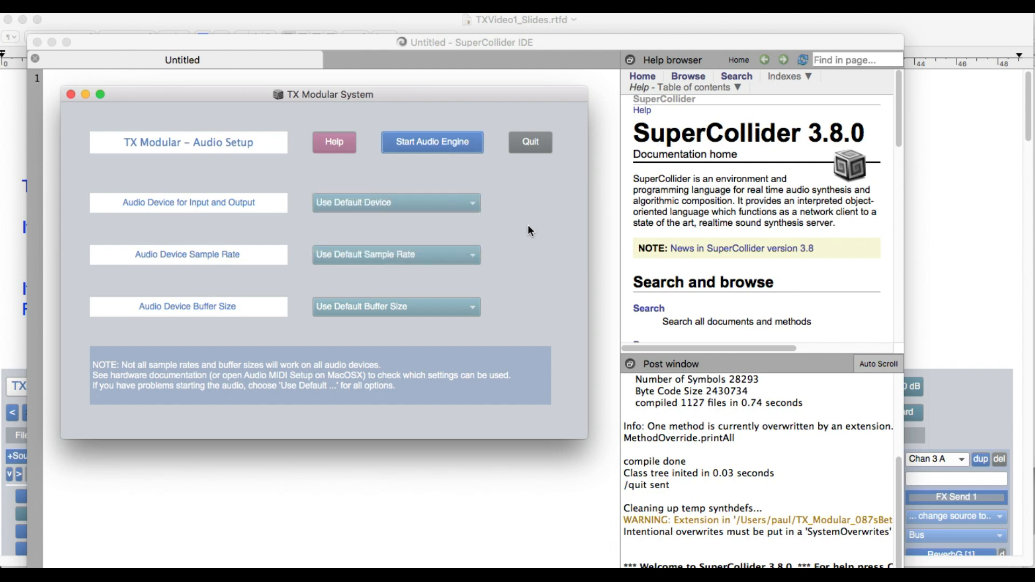
pyautogui.click(453, 259)
pyautogui.click(454, 253)
pyautogui.click(454, 143)
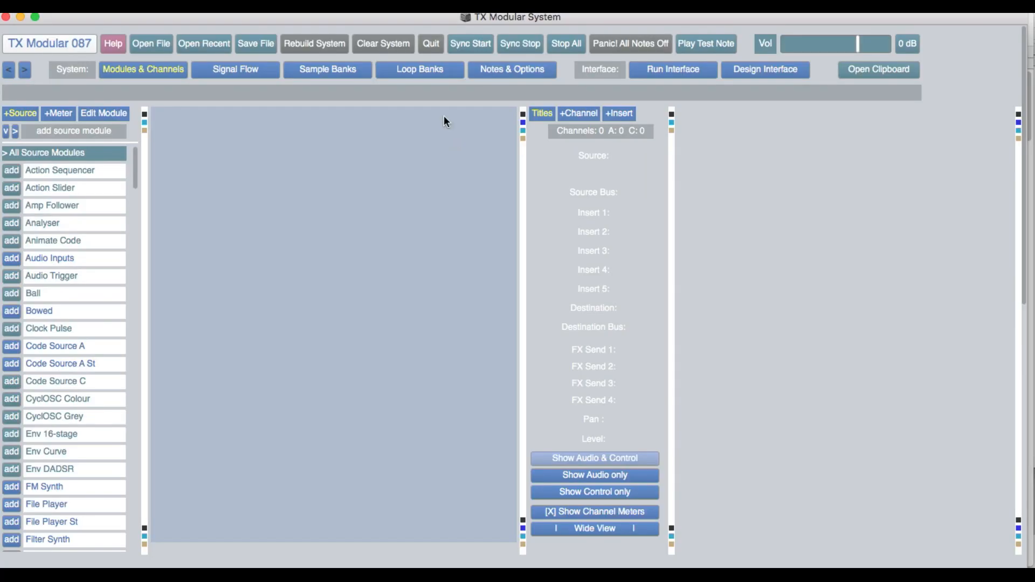
pyautogui.moveTo(293, 14); pyautogui.dragTo(296, 22)
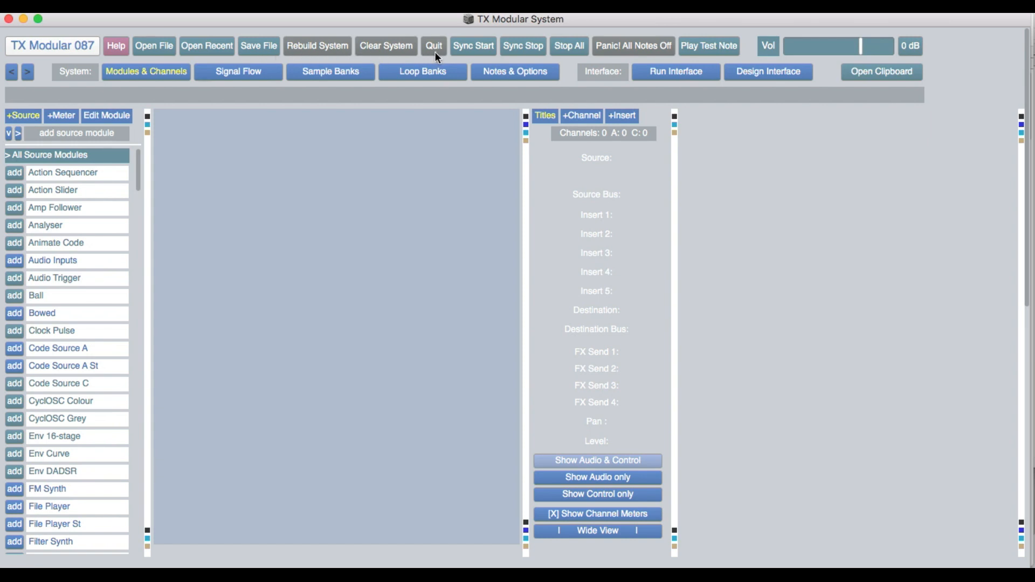
# - Open the system help, view the "3 Building a System" page with its annotated image, and close the help
pyautogui.click(116, 45)
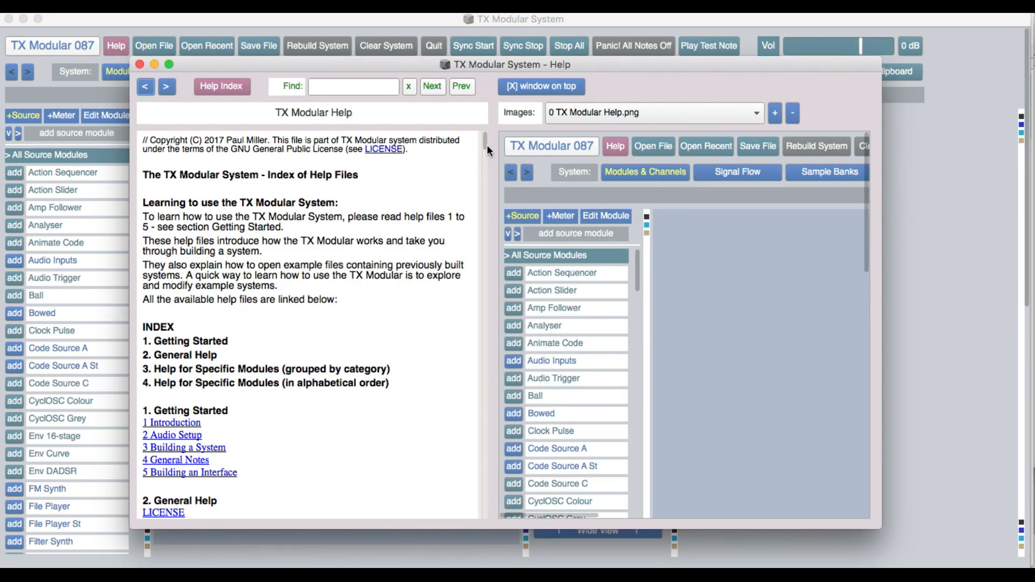
pyautogui.moveTo(486, 144)
pyautogui.mouseDown()
pyautogui.moveTo(487, 180)
pyautogui.moveTo(485, 142)
pyautogui.mouseUp()
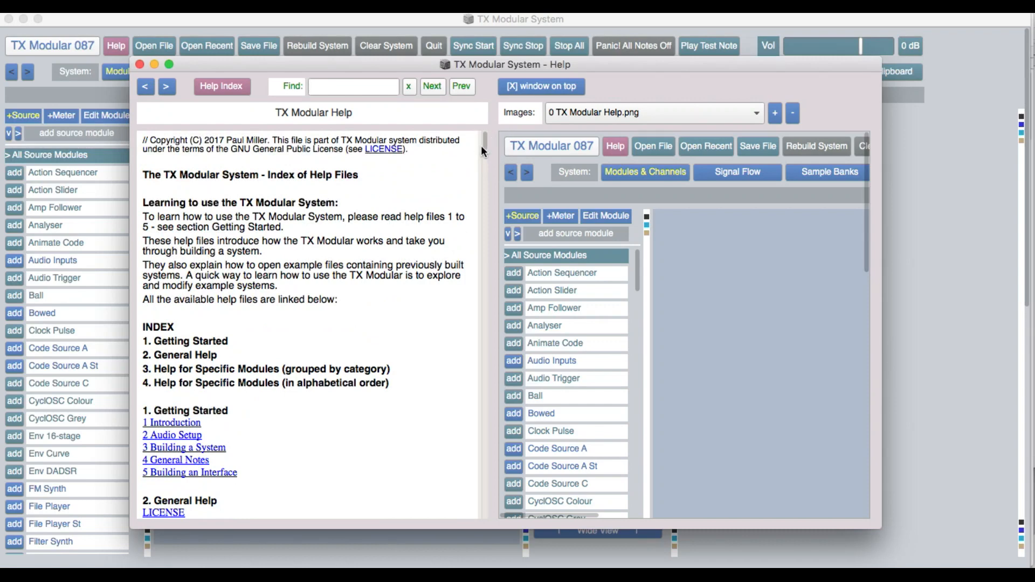
pyautogui.click(219, 448)
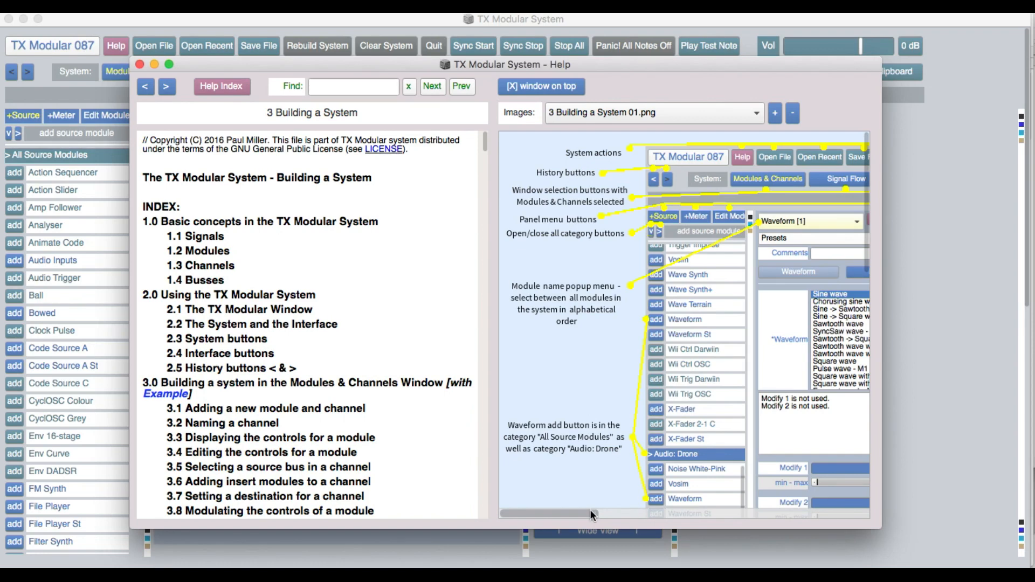
pyautogui.moveTo(590, 512)
pyautogui.mouseDown()
pyautogui.moveTo(689, 513)
pyautogui.moveTo(580, 499)
pyautogui.mouseUp()
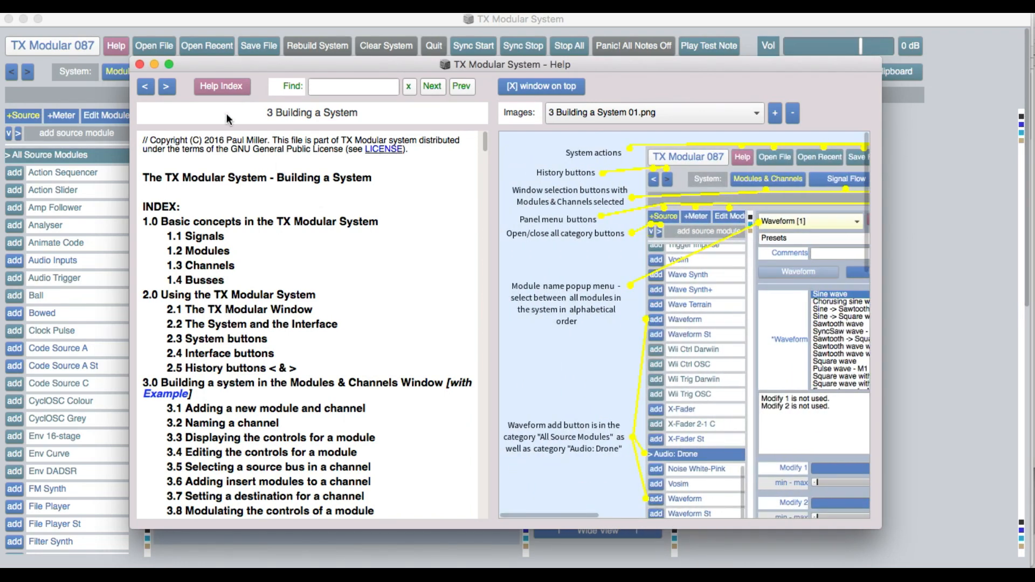
pyautogui.click(140, 64)
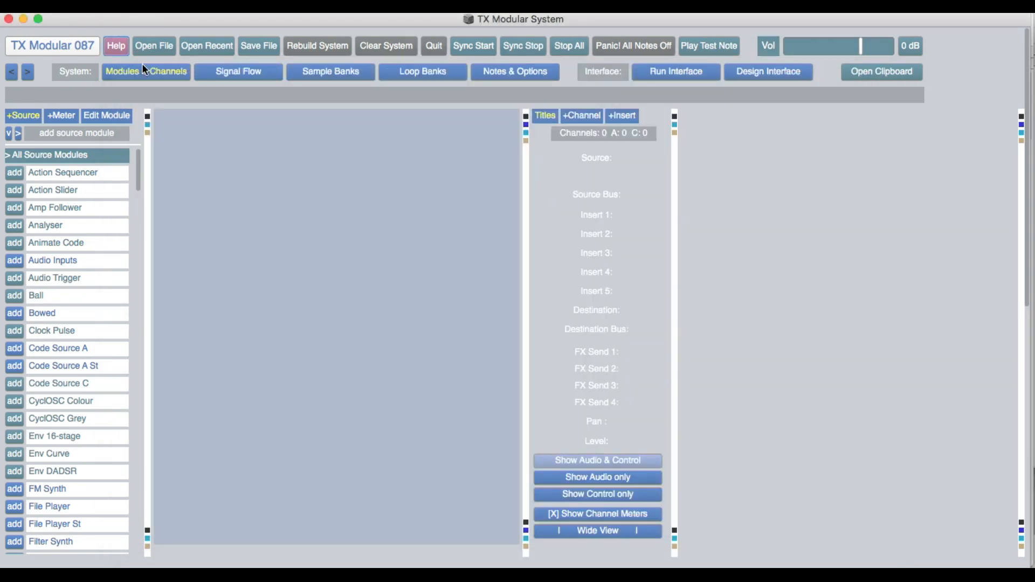
# - View the Signal Flow and Sample Banks windows, and return to Modules & Channels
pyautogui.click(261, 73)
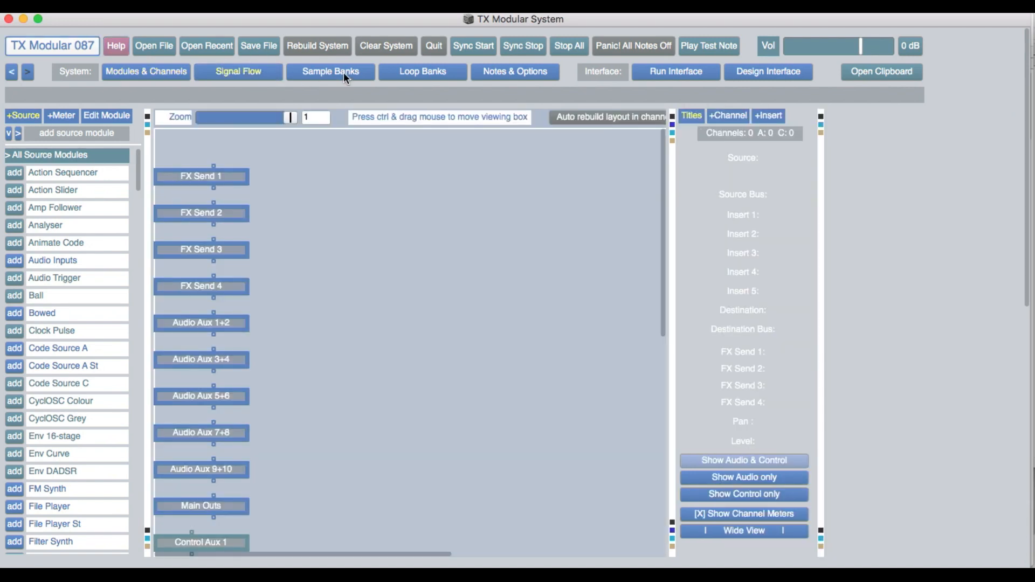
pyautogui.click(344, 73)
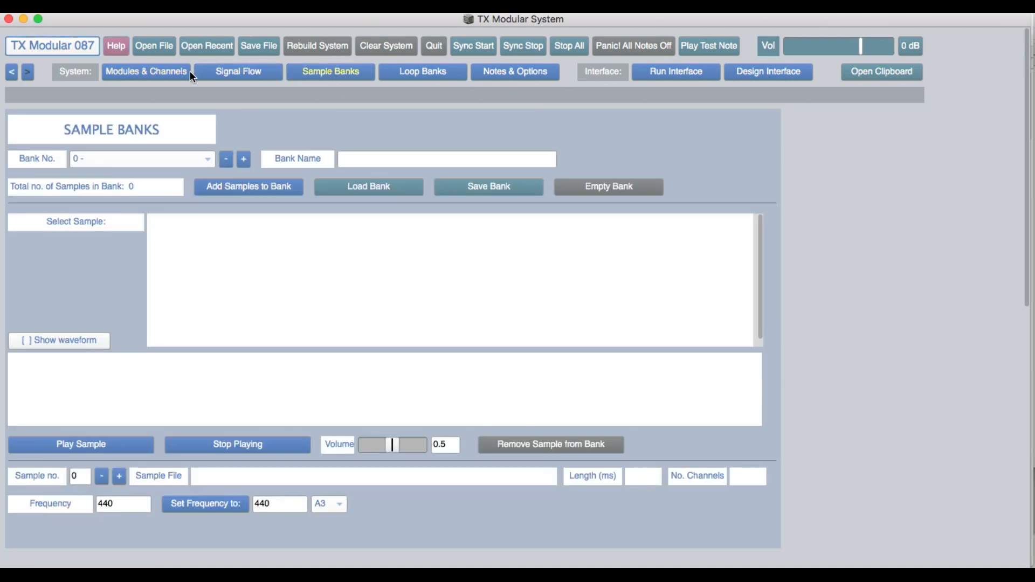
pyautogui.click(176, 74)
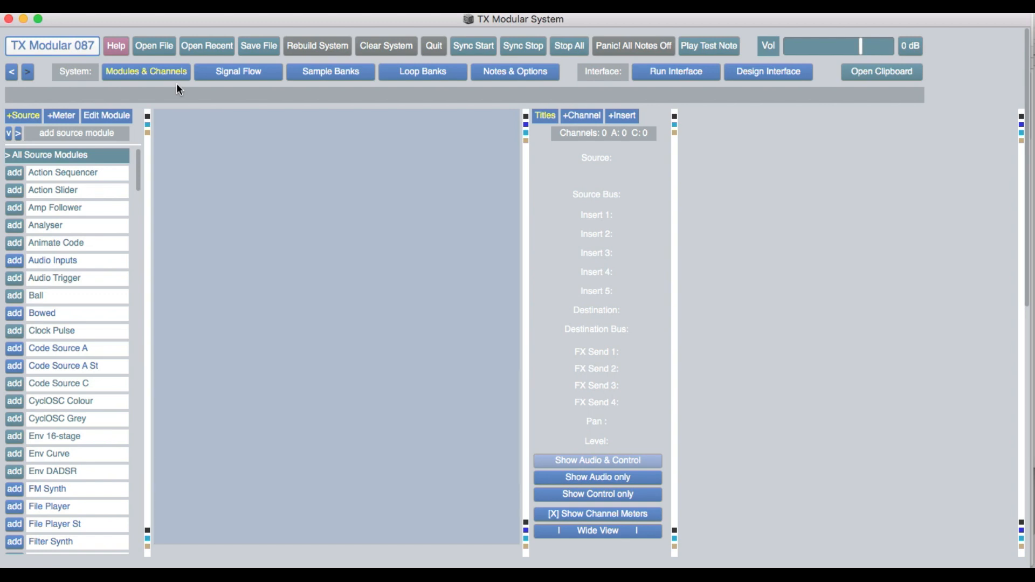
# - Narrow the central module panel, collapse it to its minimum width, and restore its default width
pyautogui.moveTo(146, 164)
pyautogui.mouseDown()
pyautogui.moveTo(51, 166)
pyautogui.moveTo(146, 172)
pyautogui.mouseUp()
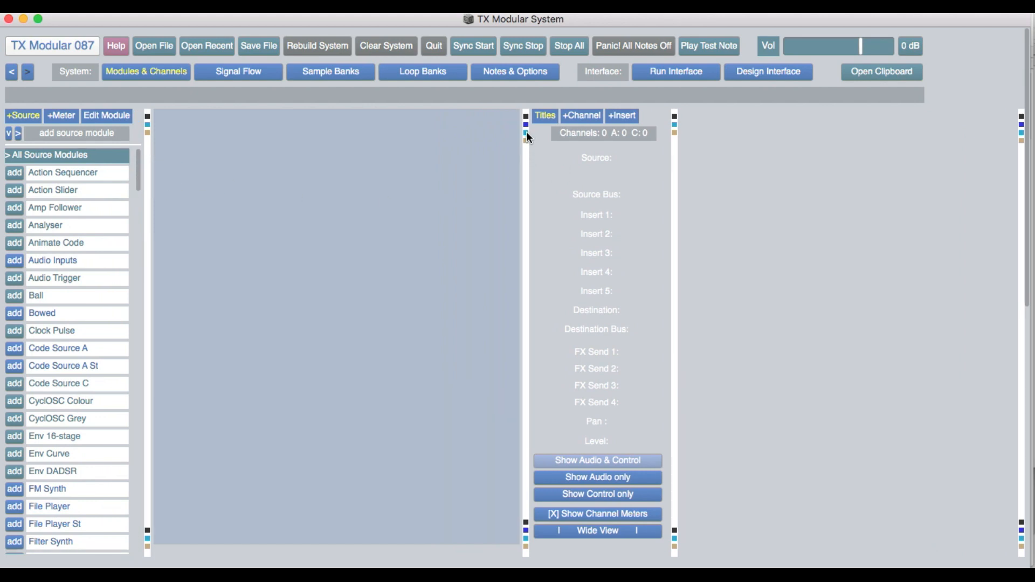
pyautogui.moveTo(524, 160); pyautogui.dragTo(399, 164)
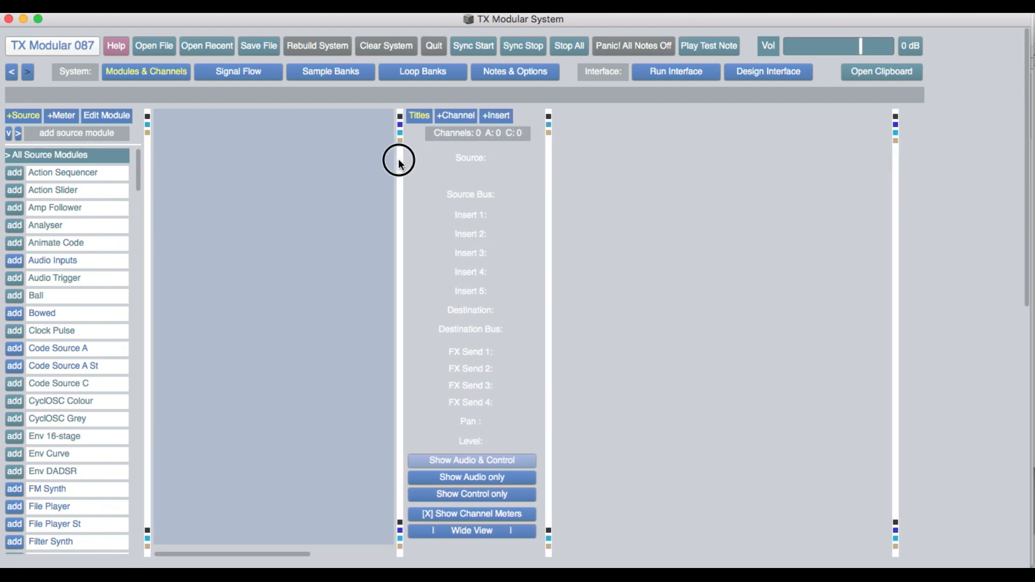
pyautogui.click(400, 117)
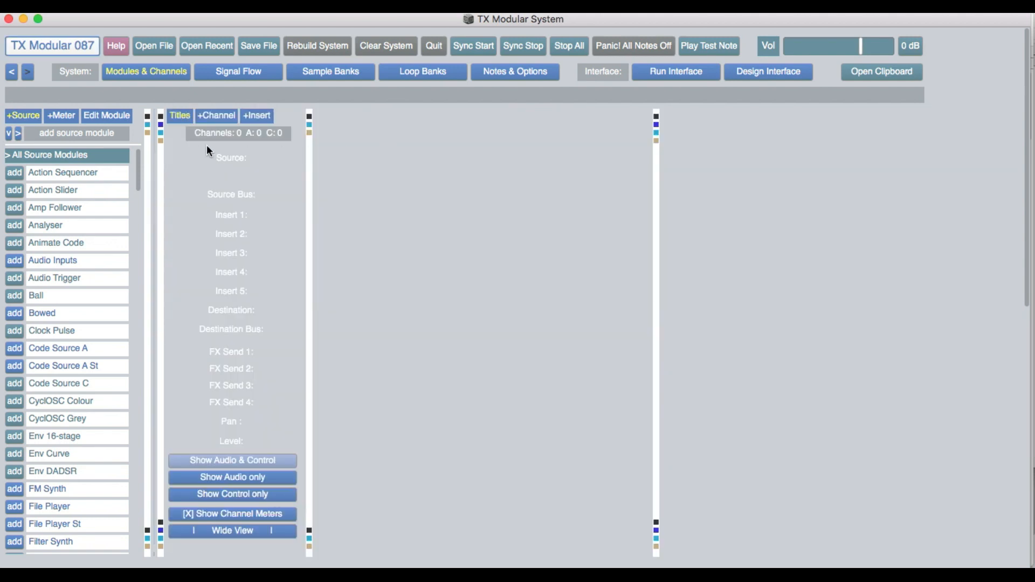
pyautogui.click(160, 140)
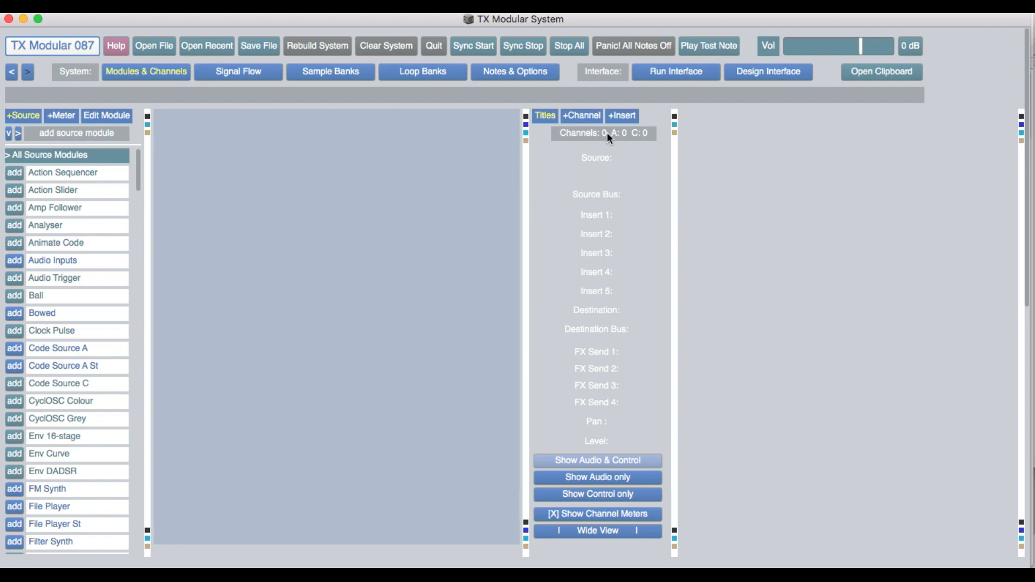
# - Examine the insert module, channel source and module editing lists, and return to the channel titles and source module list
pyautogui.click(634, 118)
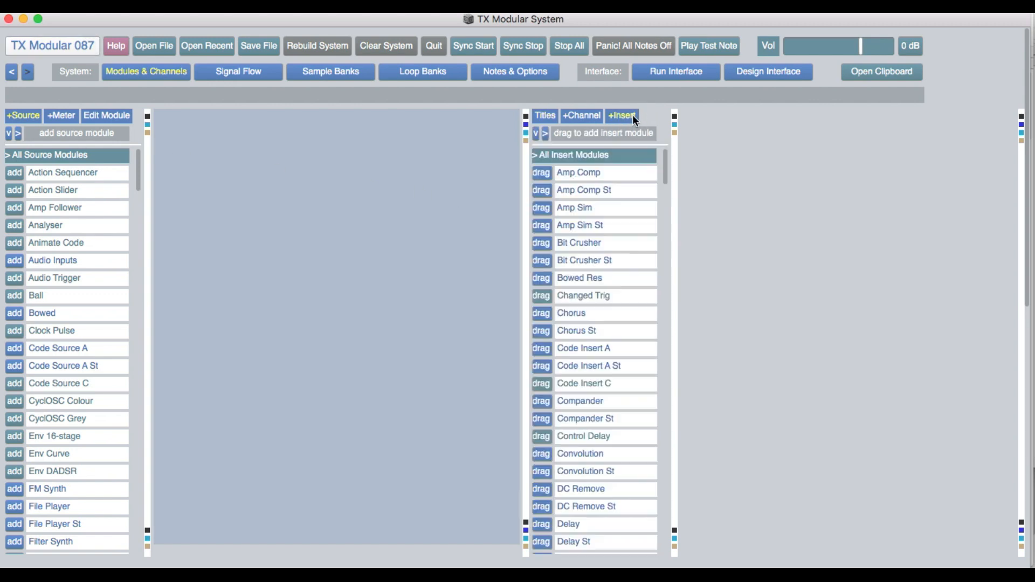
pyautogui.click(589, 115)
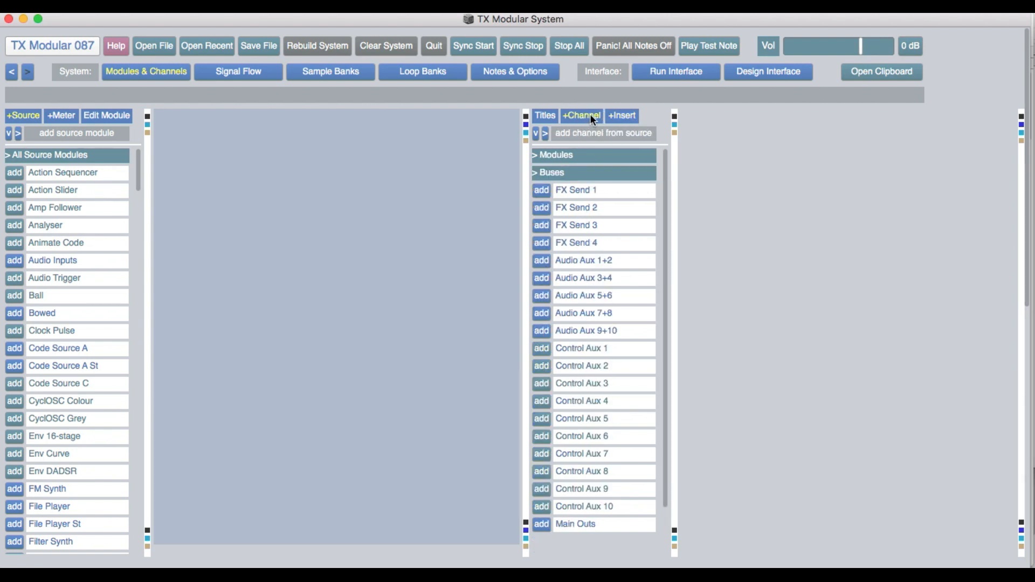
pyautogui.click(552, 118)
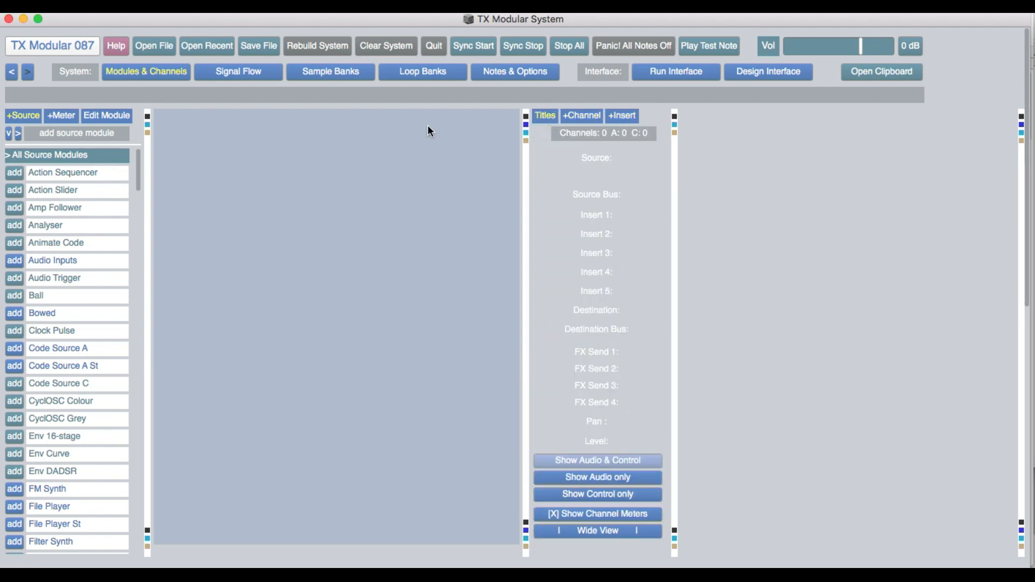
pyautogui.click(113, 115)
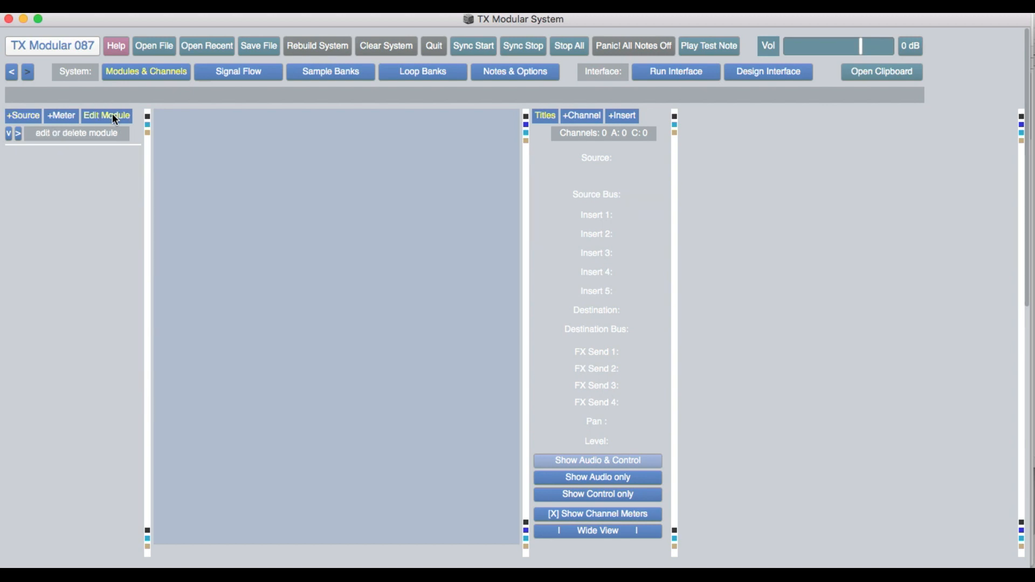
pyautogui.click(24, 115)
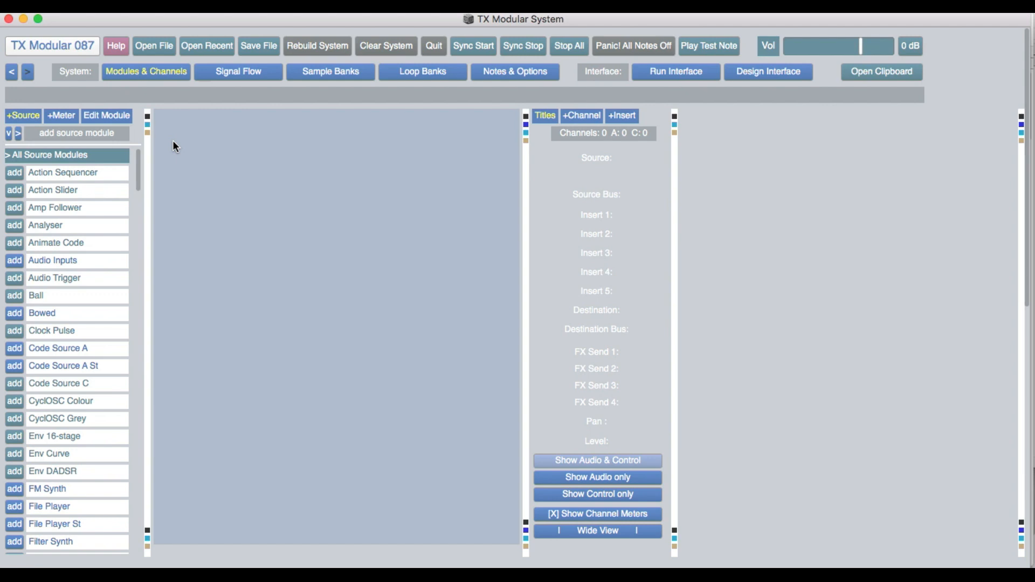
# - Collapse all source module categories, and add a Waveform module from the Audio: Drone category
pyautogui.click(17, 133)
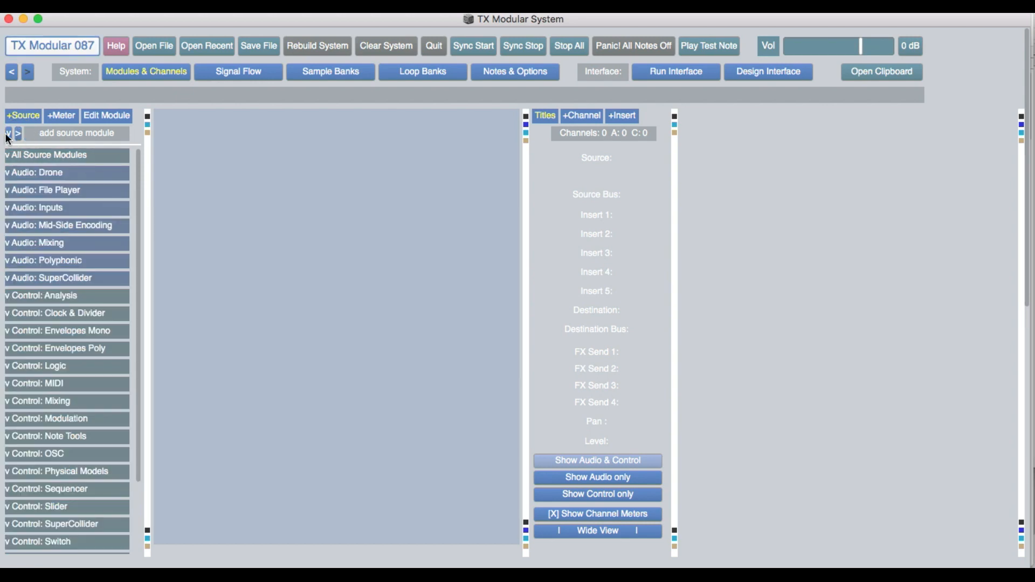
pyautogui.click(8, 133)
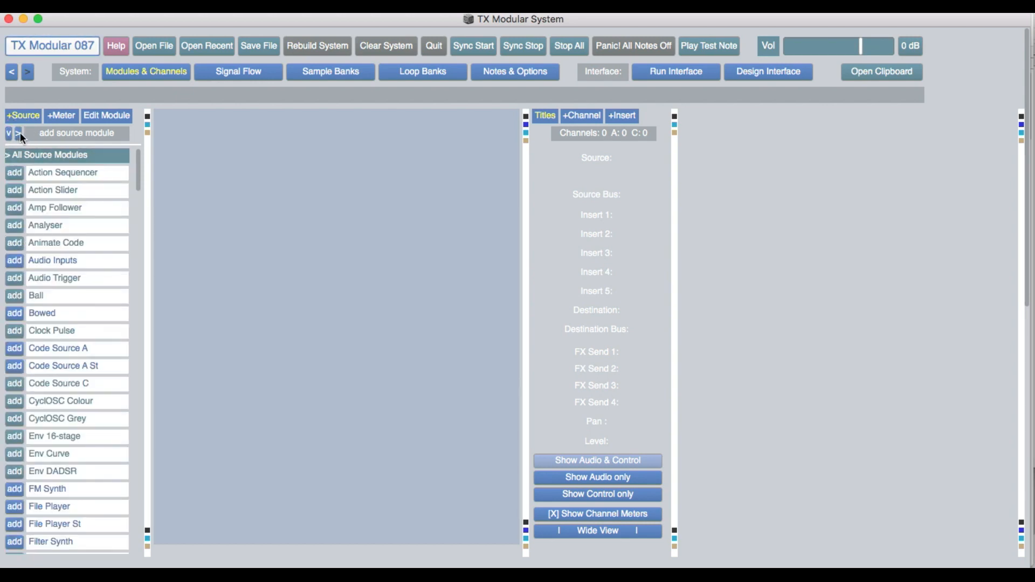
pyautogui.click(20, 134)
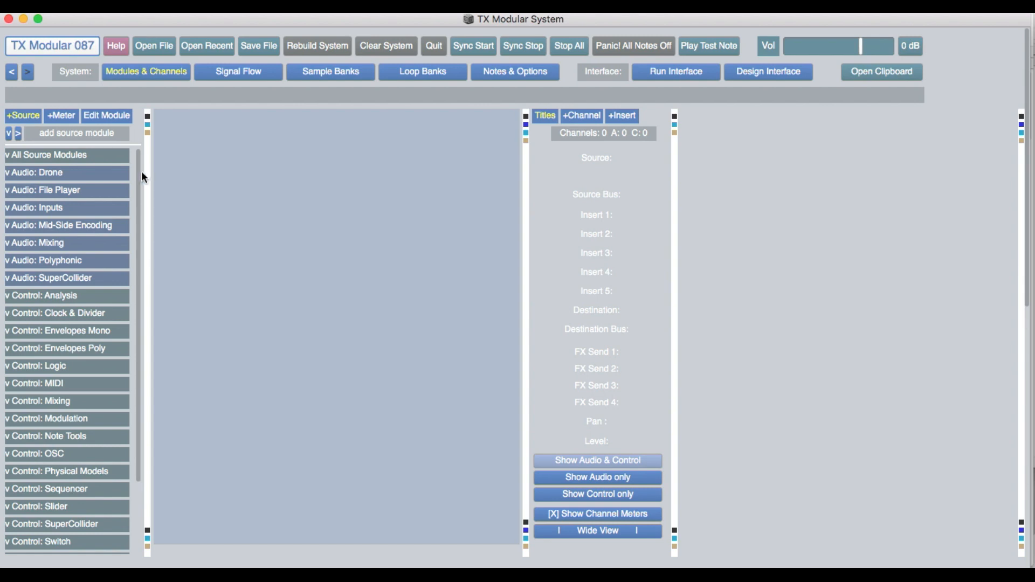
pyautogui.click(114, 173)
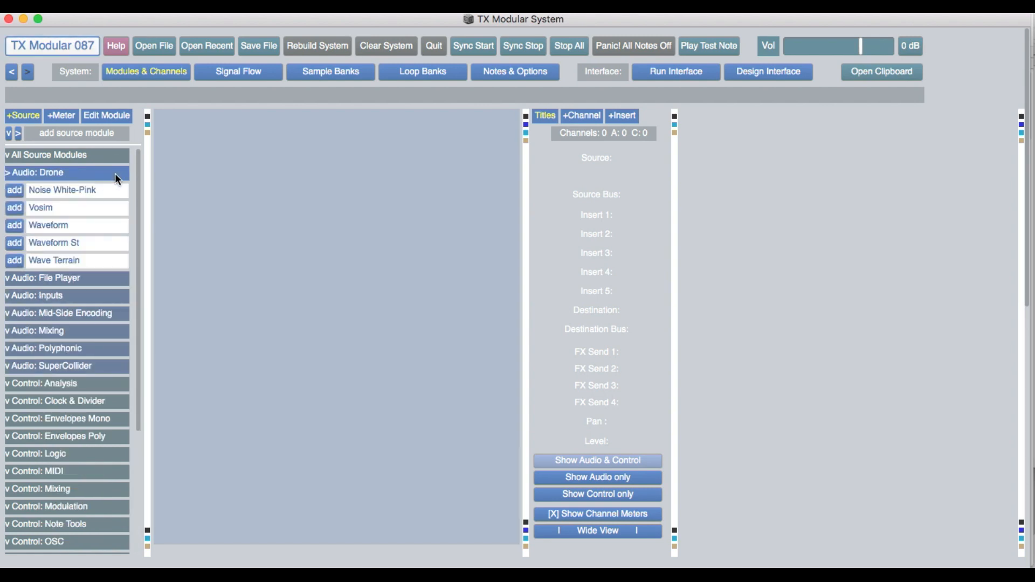
pyautogui.click(14, 225)
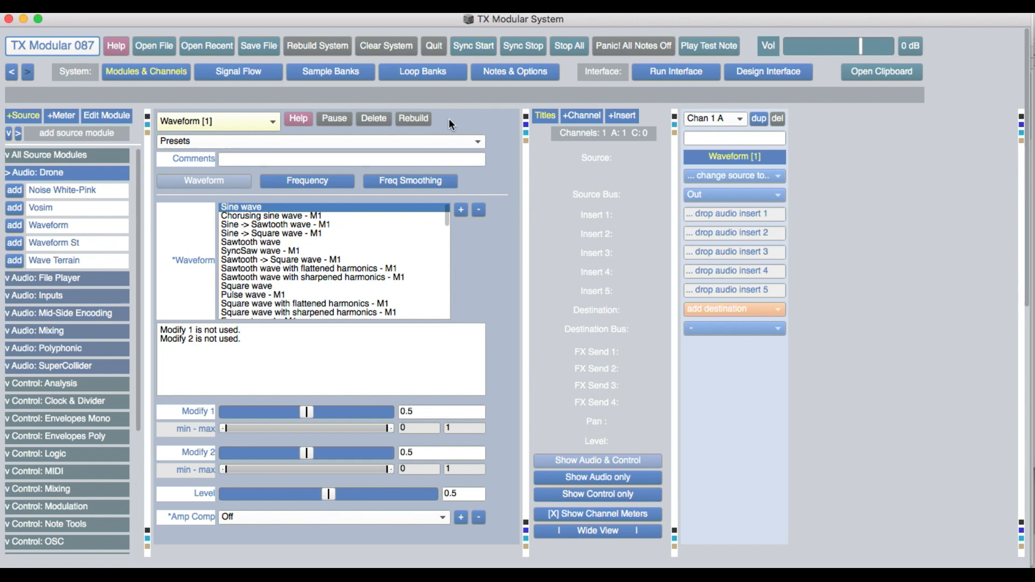
# - Read the Waveform module's help text on its controls, and close the help window
pyautogui.click(296, 121)
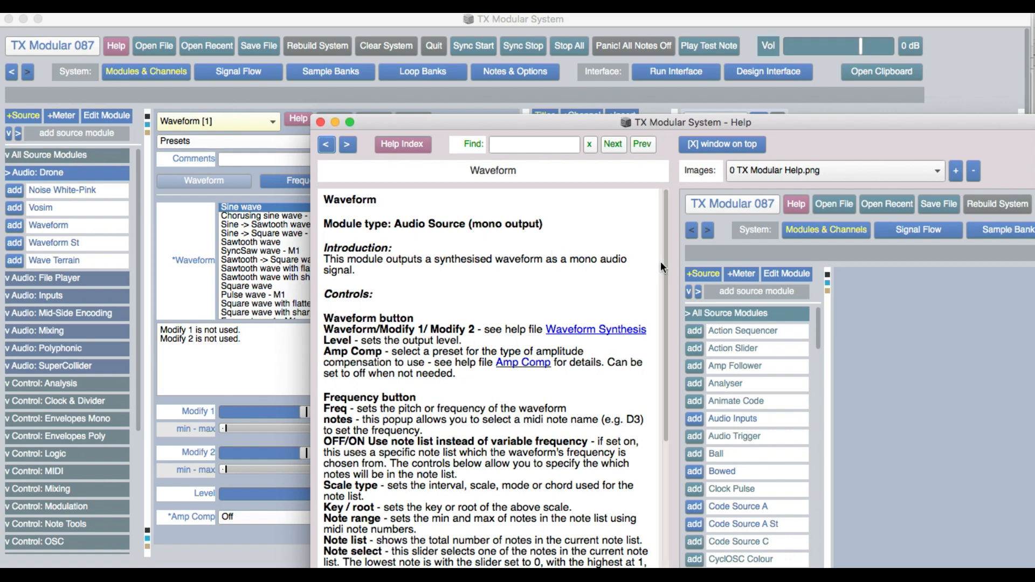
pyautogui.scroll(-3, 658, 294)
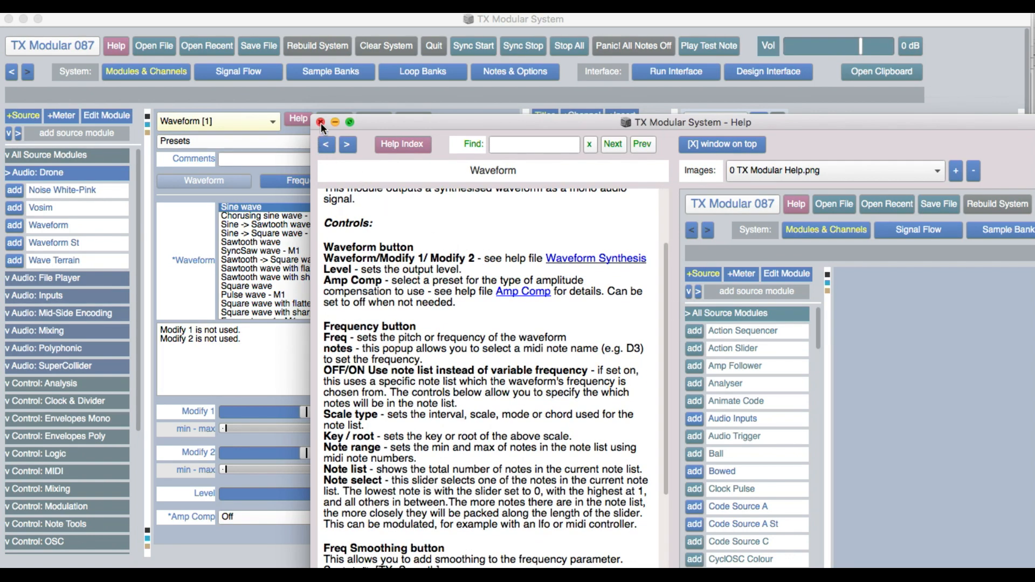
pyautogui.click(320, 122)
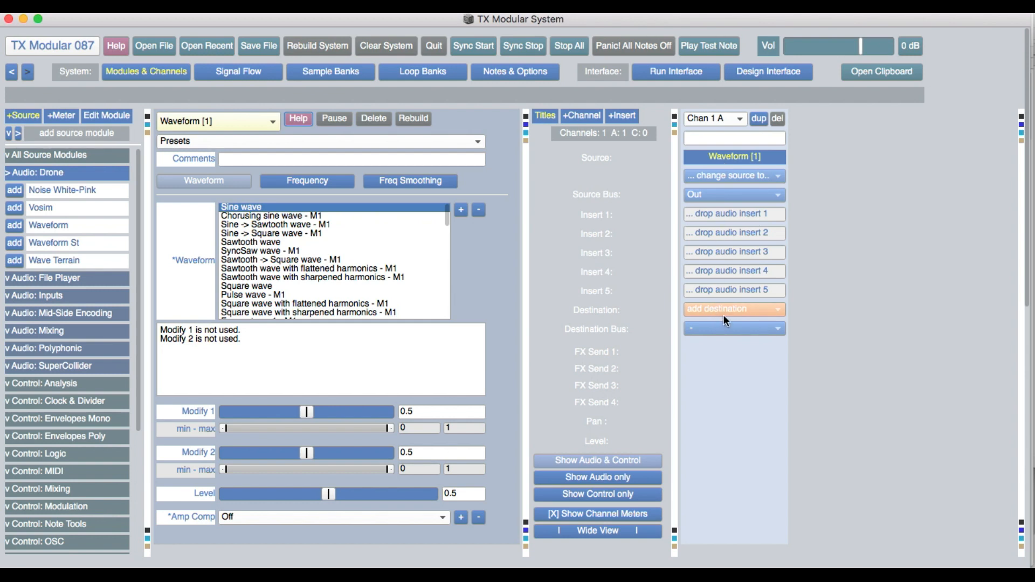
# - Route the Waveform channel to Main Outs and raise its level to about 28.91
pyautogui.click(763, 308)
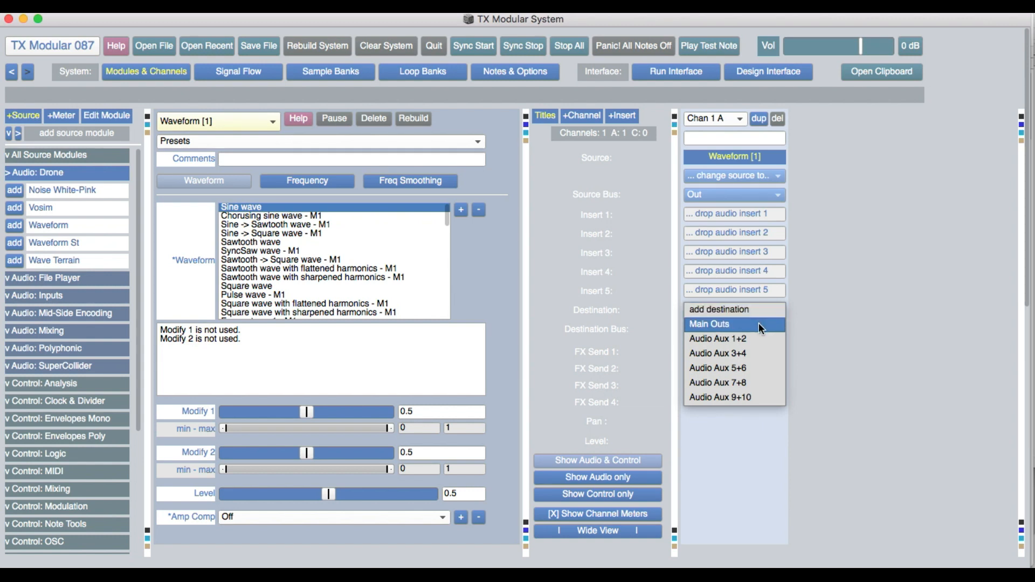
pyautogui.click(758, 322)
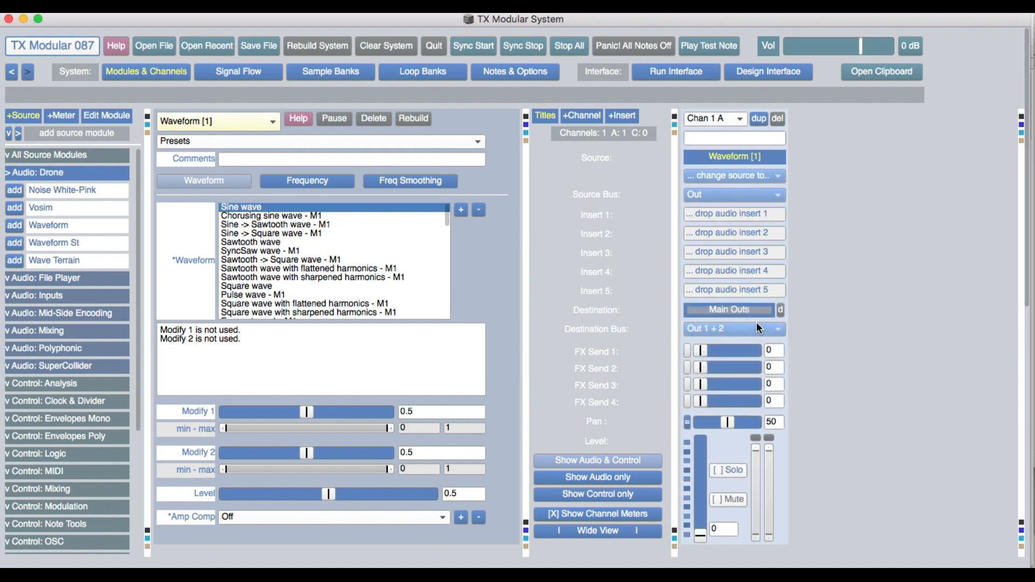
pyautogui.moveTo(700, 535); pyautogui.dragTo(704, 512)
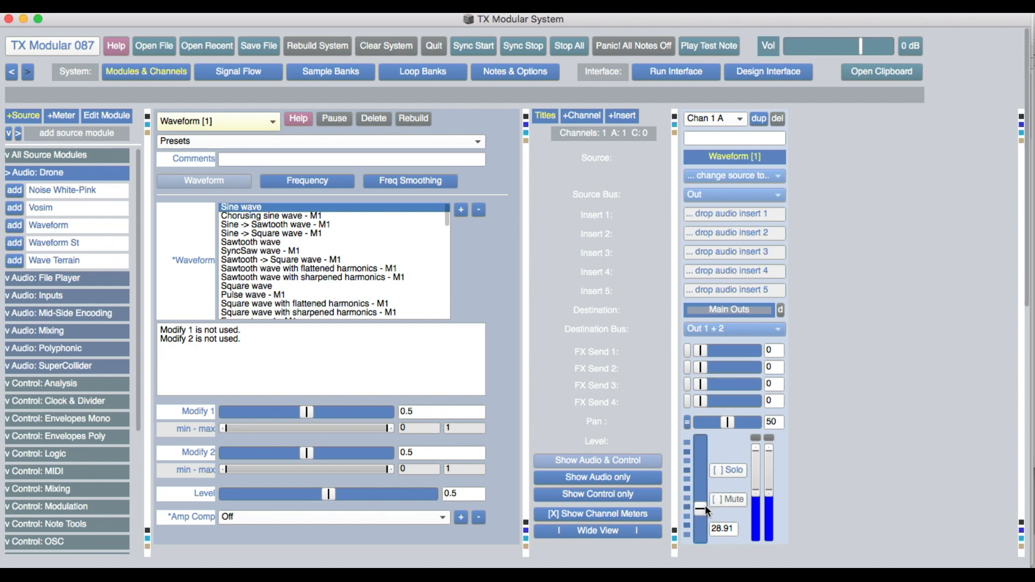
pyautogui.moveTo(705, 507); pyautogui.dragTo(704, 511)
# - Change the Waveform module's waveform to "FM 0 - 2C.2M, freq ratios 2 & 1.5 - M1 & M2"
pyautogui.moveTo(448, 221); pyautogui.dragTo(429, 286)
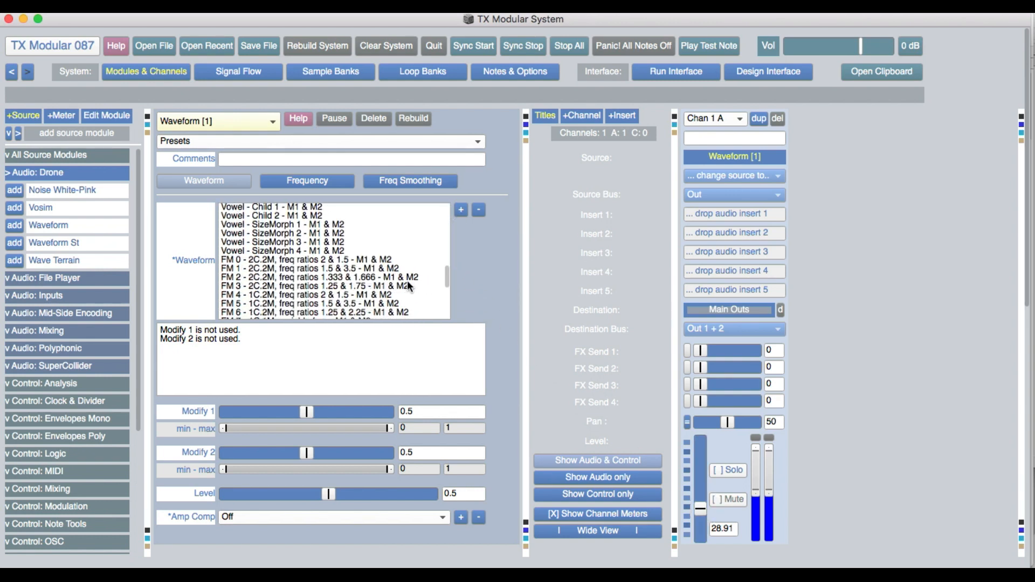
pyautogui.click(376, 260)
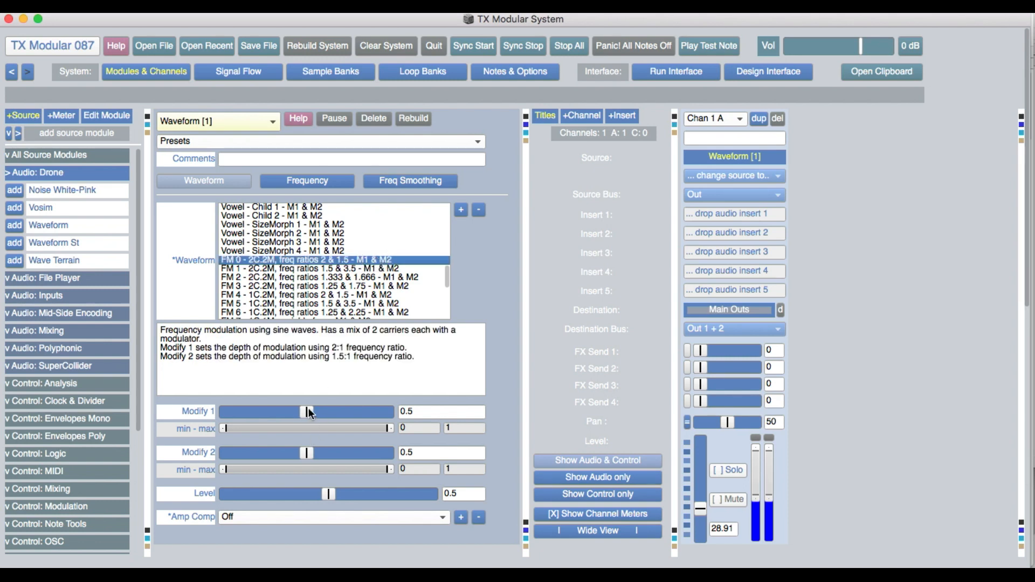
# - Set the Waveform module's Modify 1 to about 0.341, Modify 2 to about 0.35, and frequency to about 194.26
pyautogui.moveTo(308, 412); pyautogui.dragTo(280, 421)
pyautogui.moveTo(305, 454); pyautogui.dragTo(283, 454)
pyautogui.click(307, 184)
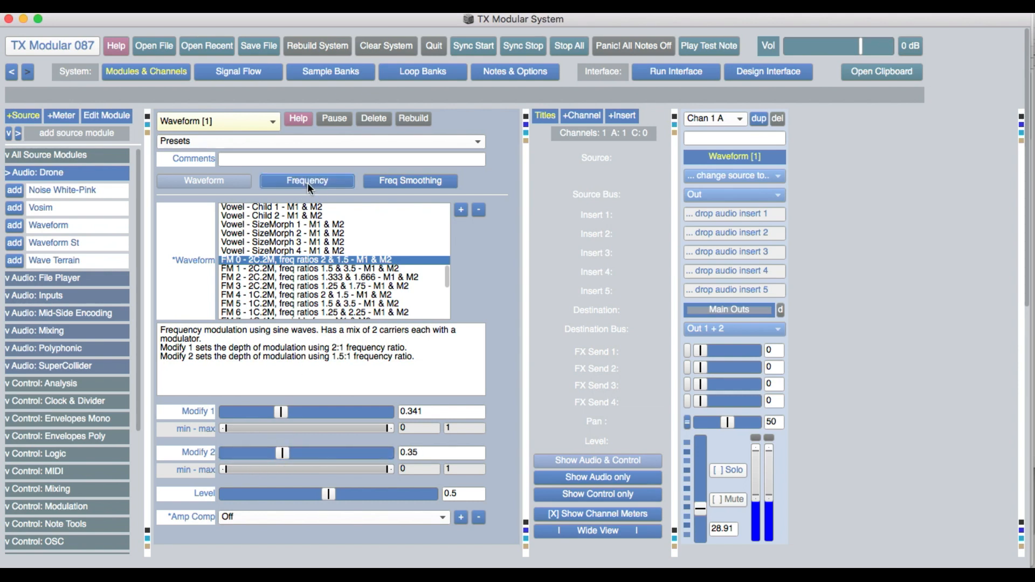
pyautogui.moveTo(305, 209); pyautogui.dragTo(296, 209)
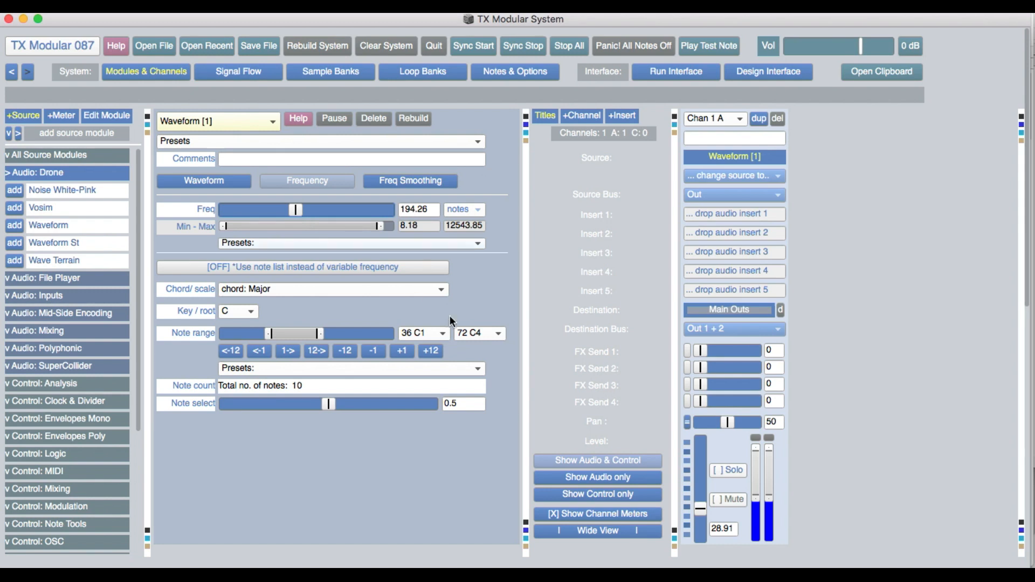
# - Mute the Waveform channel and add an LFO module from the Control: Modulation category
pyautogui.click(730, 499)
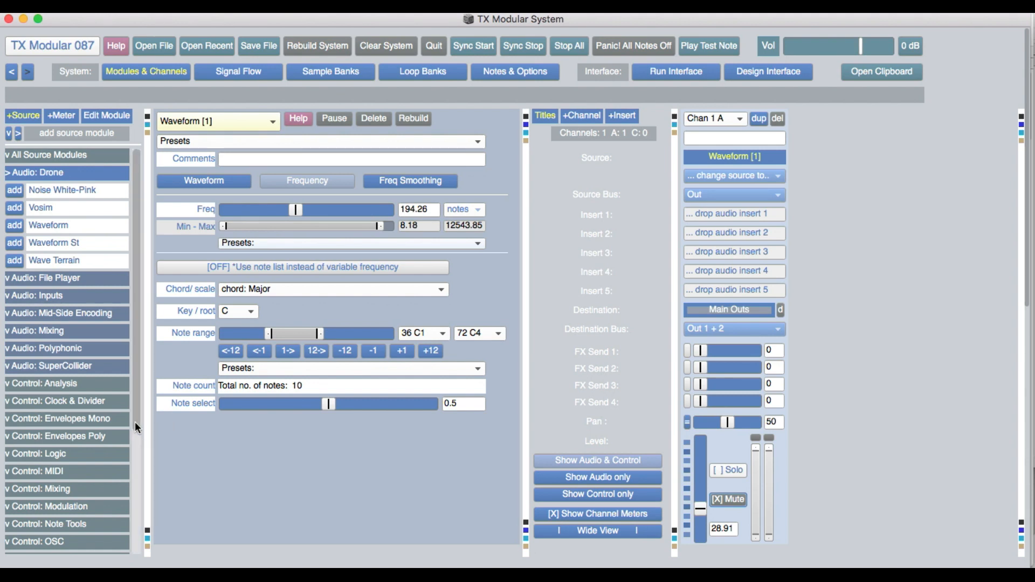
pyautogui.moveTo(134, 422); pyautogui.dragTo(135, 450)
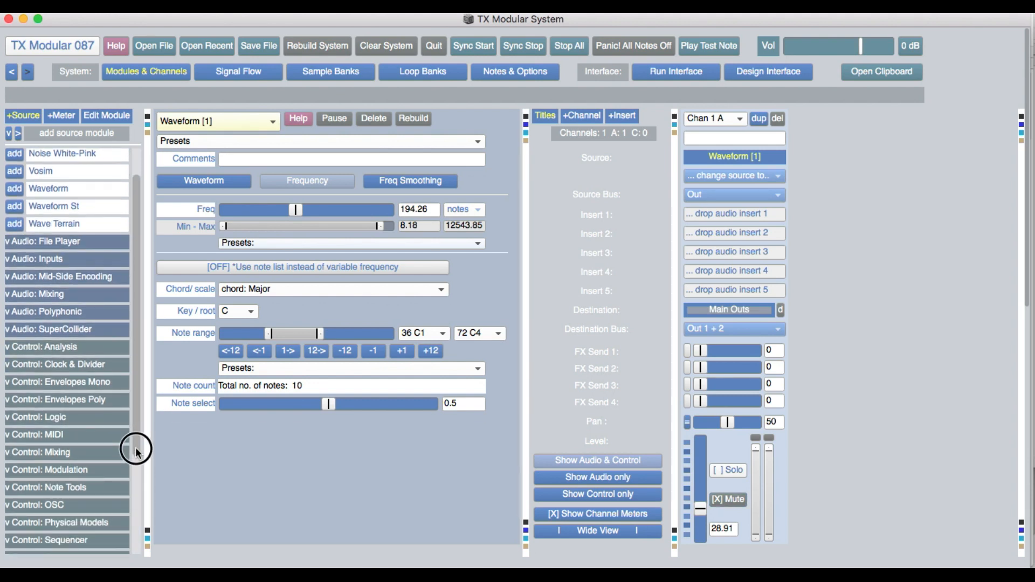
pyautogui.click(105, 470)
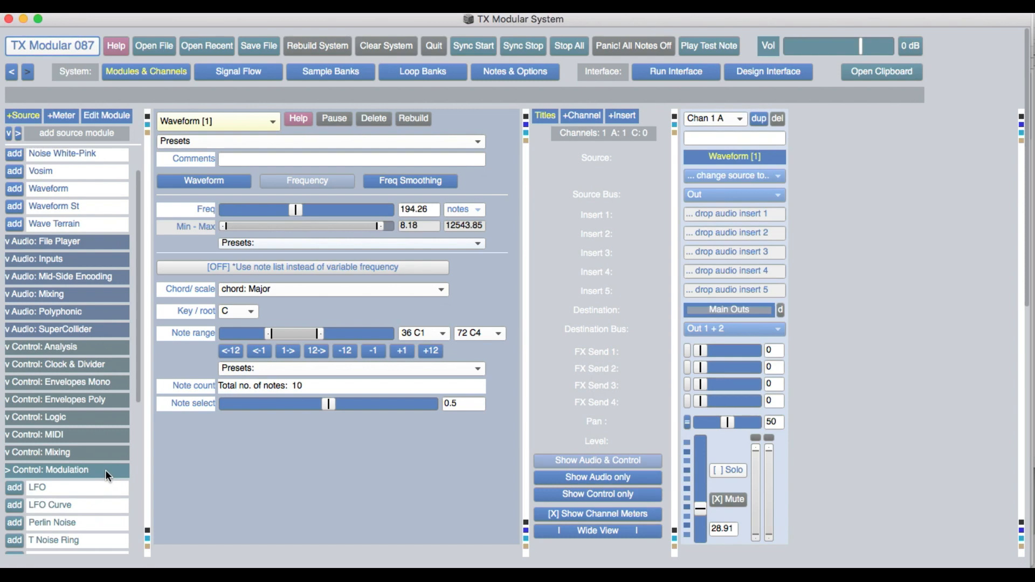
pyautogui.moveTo(142, 380); pyautogui.dragTo(137, 439)
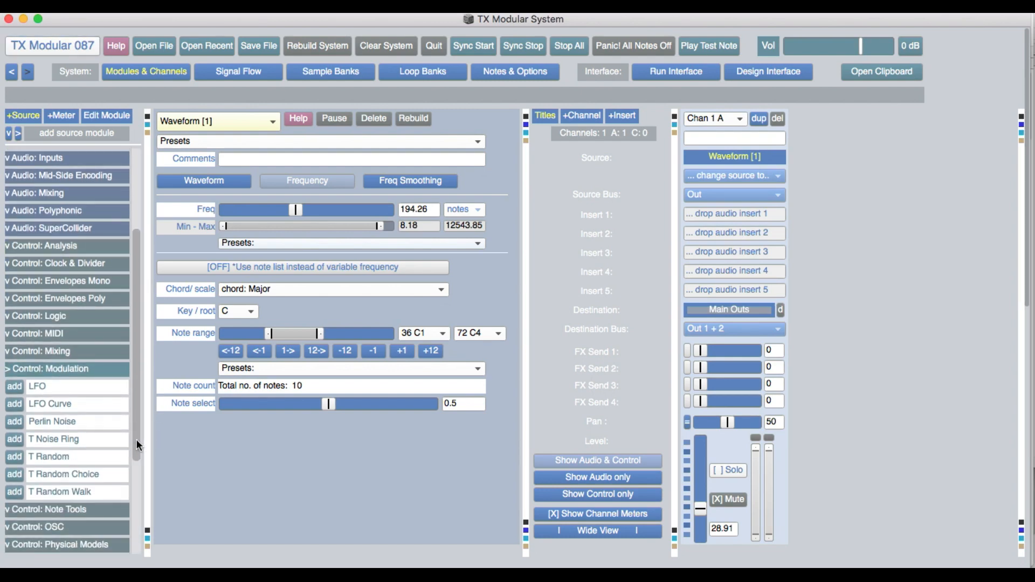
pyautogui.click(13, 386)
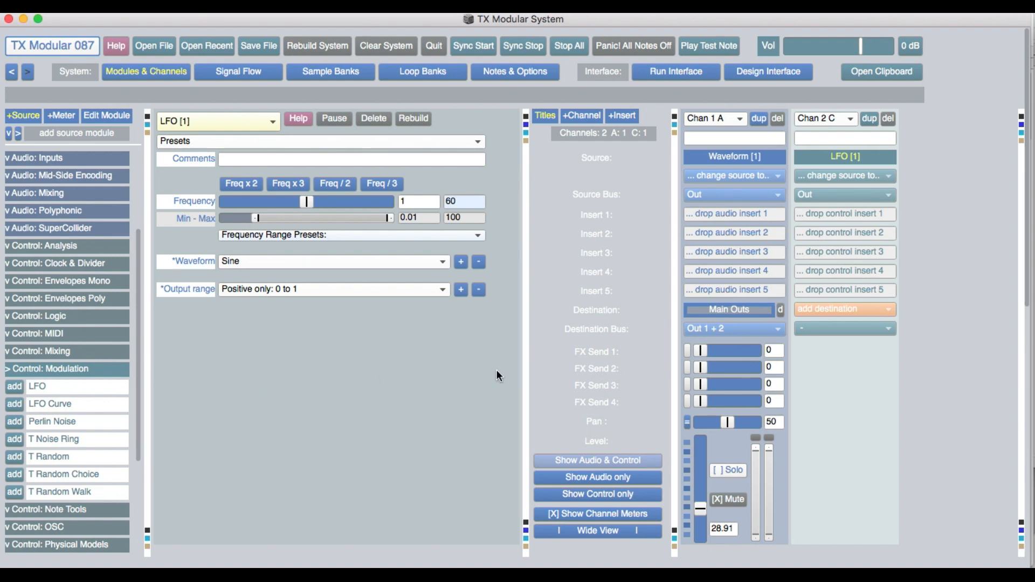
# - Route the LFO channel to Waveform [1] with Frequency as the destination bus
pyautogui.click(869, 310)
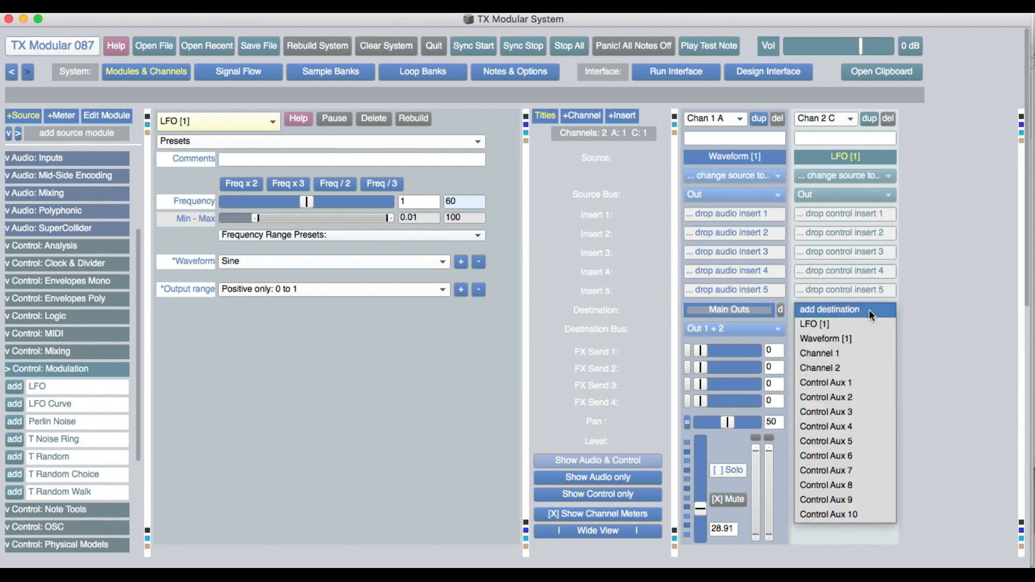
pyautogui.click(853, 339)
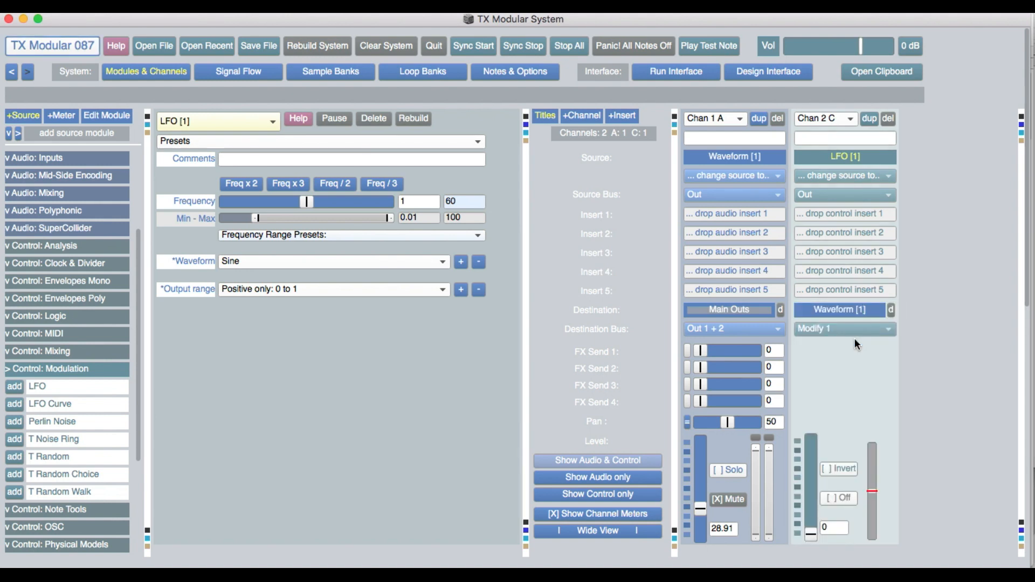
pyautogui.click(856, 330)
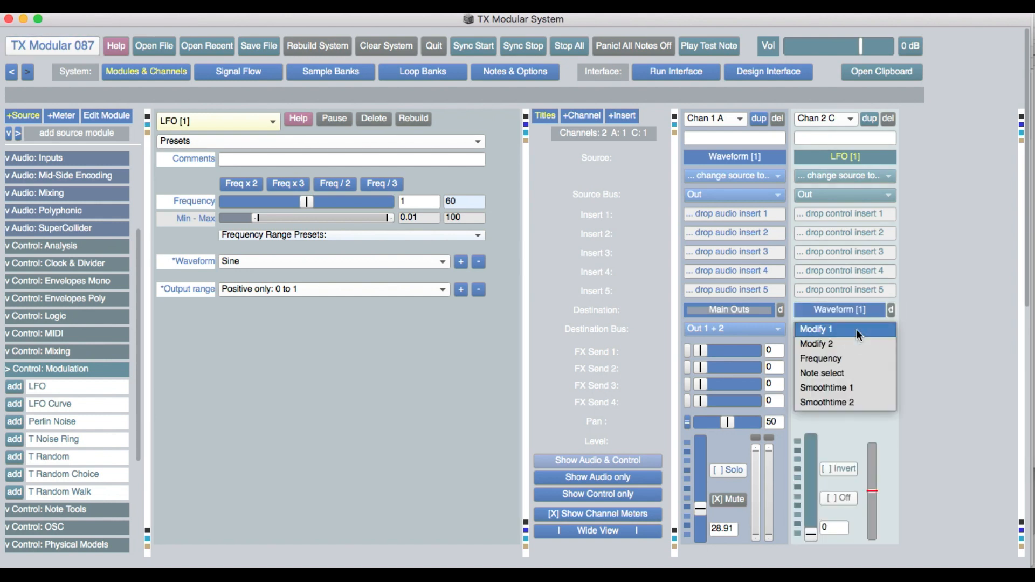
pyautogui.click(869, 360)
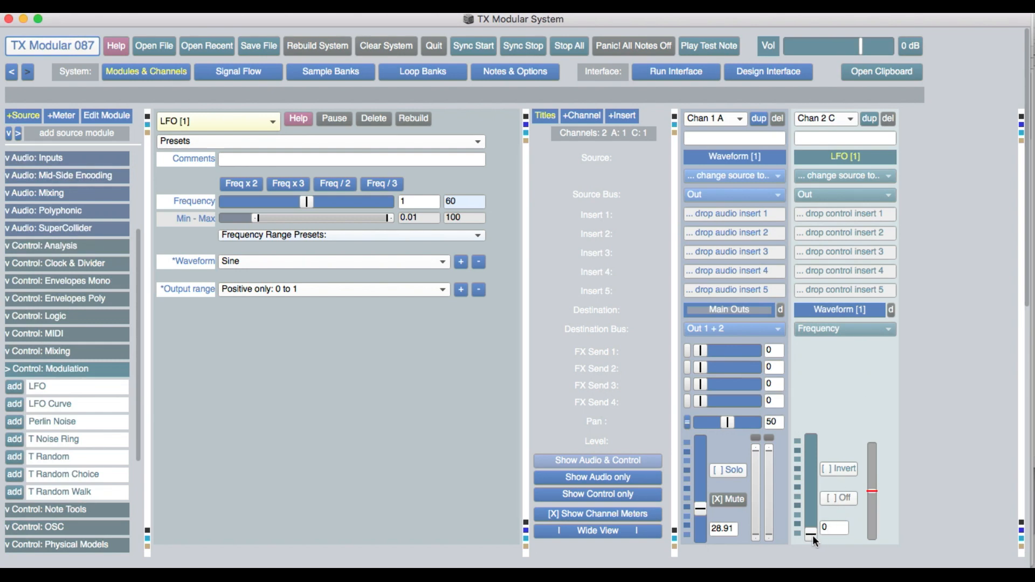
# - Raise the LFO channel's level to about 29.69, and unmute the Waveform channel with its level at about 26.56
pyautogui.moveTo(812, 535); pyautogui.dragTo(833, 510)
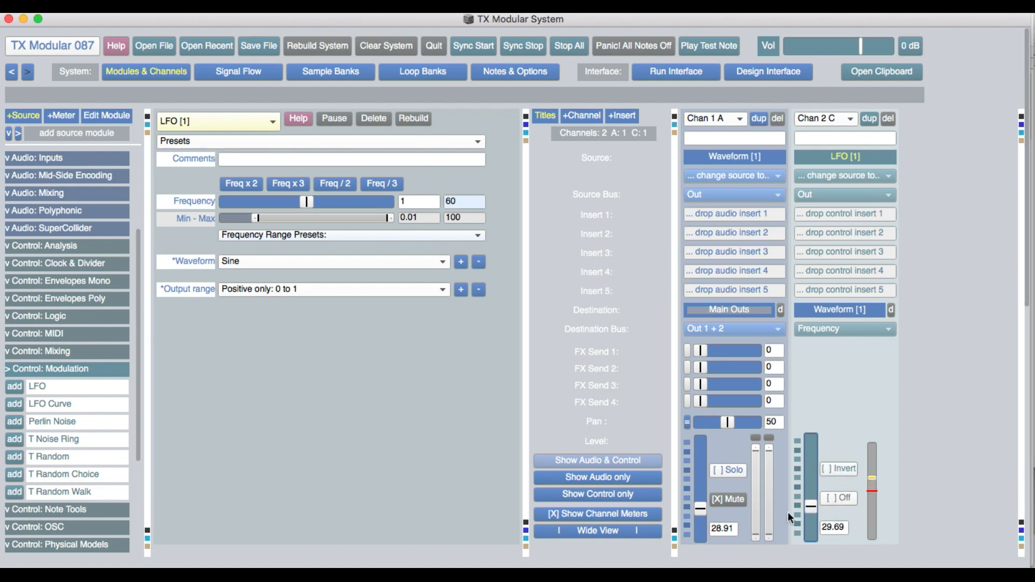
pyautogui.click(736, 500)
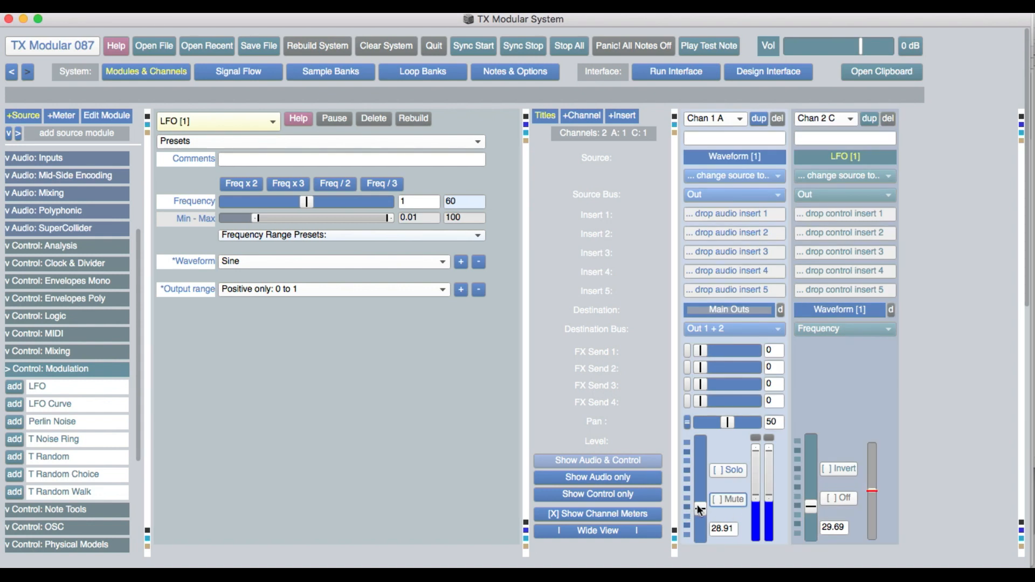
pyautogui.moveTo(697, 504); pyautogui.dragTo(700, 507)
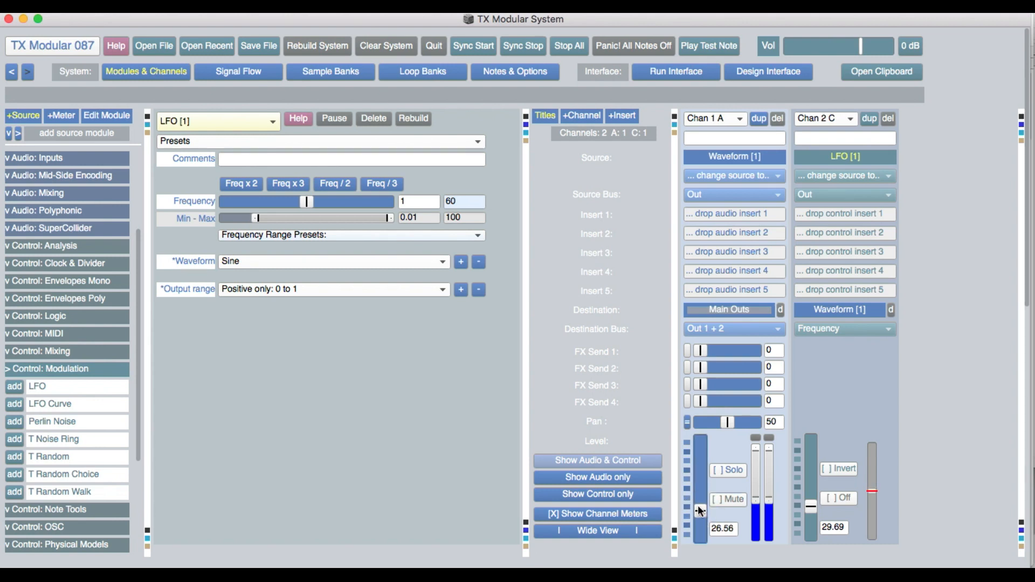
# - Set the LFO's frequency to about 0.2037 and its waveform to Triangular
pyautogui.moveTo(306, 202); pyautogui.dragTo(278, 203)
pyautogui.click(270, 261)
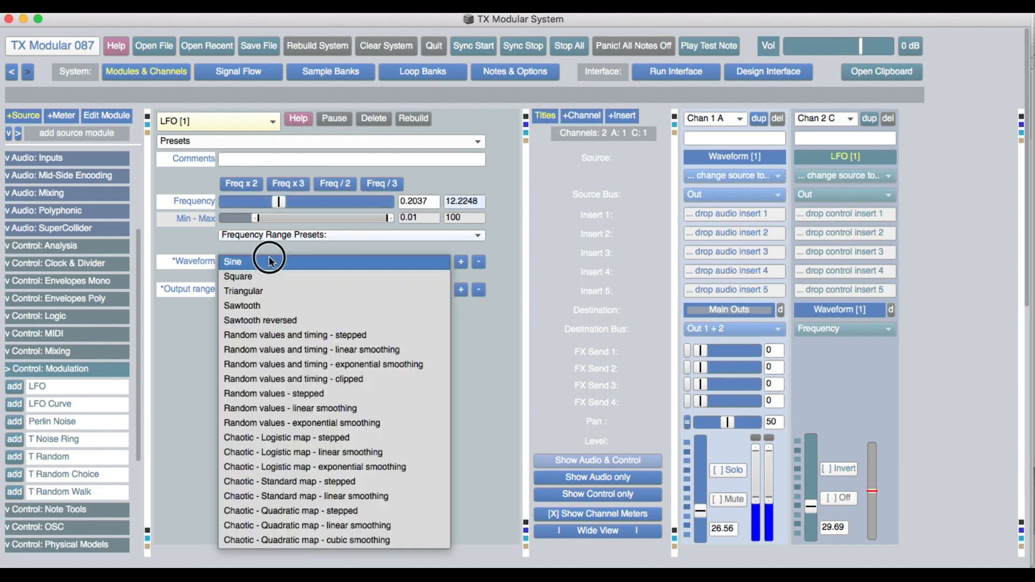
pyautogui.click(275, 292)
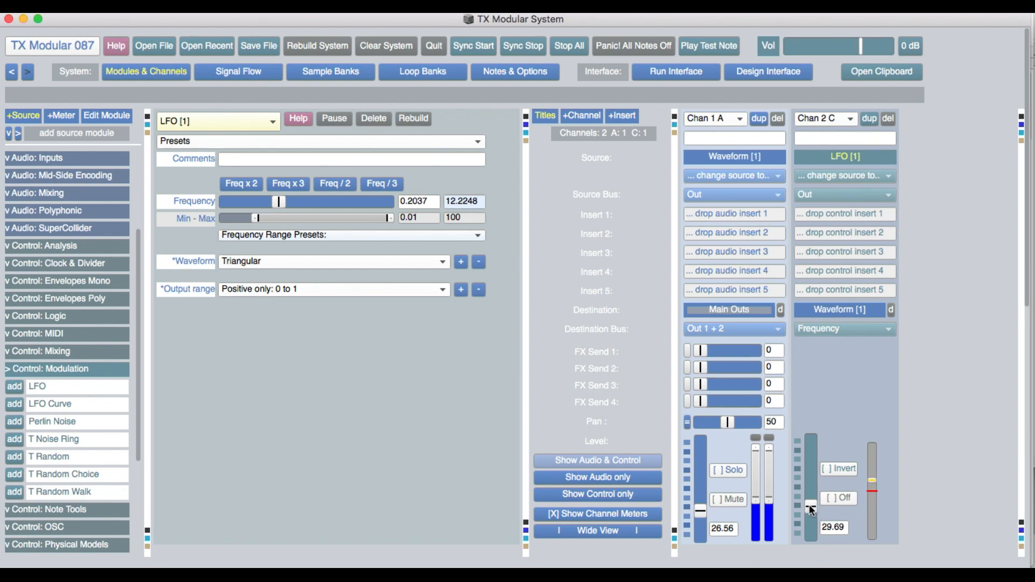
# - Set the LFO channel's level to about 38.28, try inverting its signal, and set the Waveform channel's level to about 32.03
pyautogui.moveTo(809, 504); pyautogui.dragTo(808, 548)
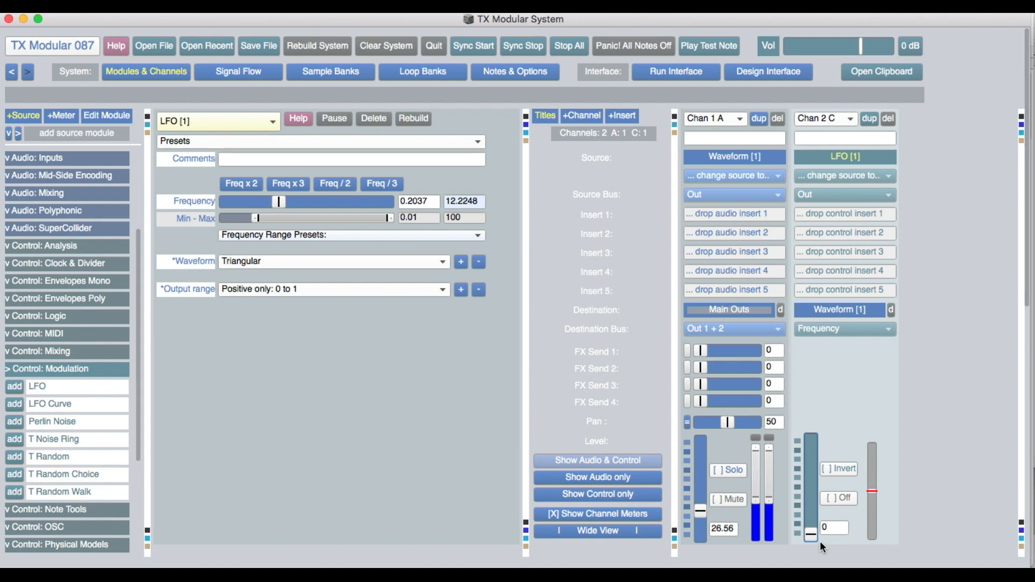
pyautogui.moveTo(810, 535); pyautogui.dragTo(809, 497)
pyautogui.click(848, 468)
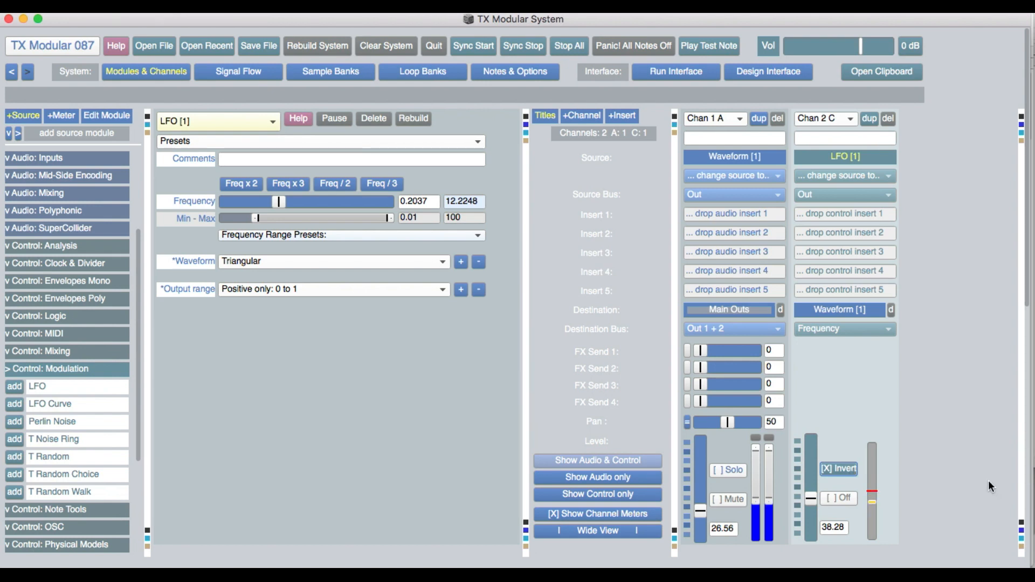
pyautogui.moveTo(699, 508); pyautogui.dragTo(703, 500)
pyautogui.click(844, 472)
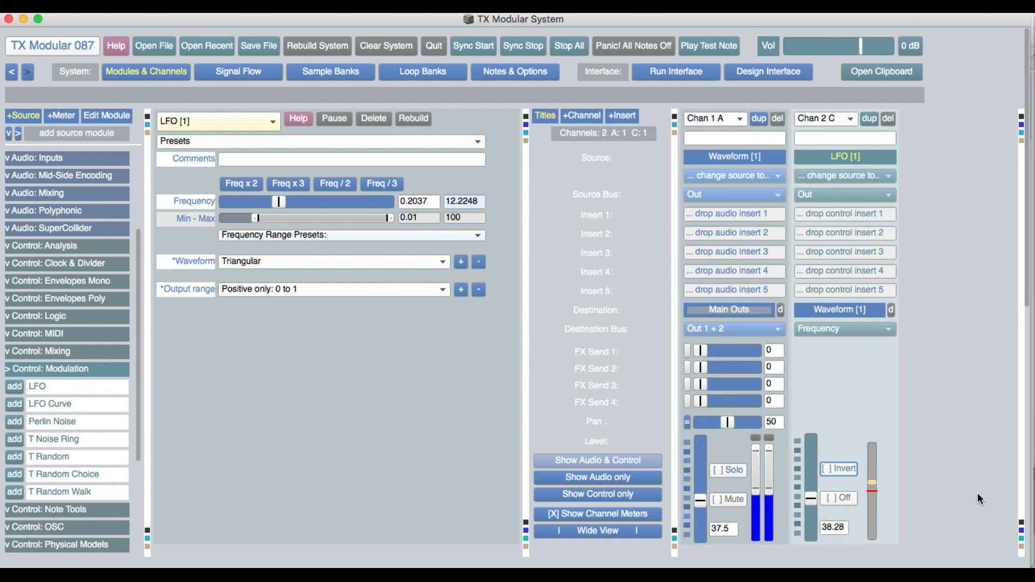
pyautogui.moveTo(696, 500); pyautogui.dragTo(700, 505)
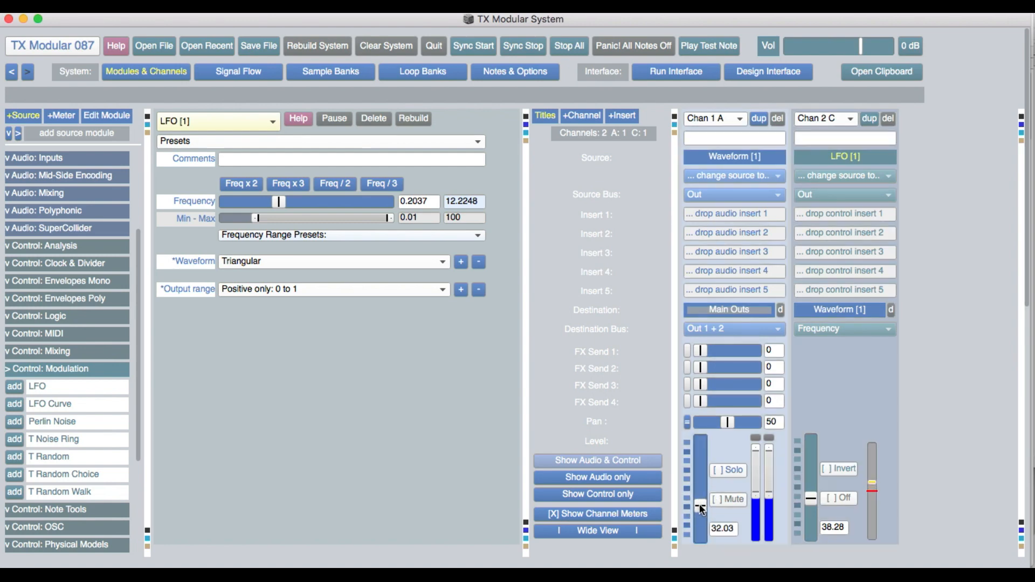
# - Narrow the Waveform module's frequency range to about 43.32 minimum and 515.5 maximum, and look through the range presets
pyautogui.click(839, 307)
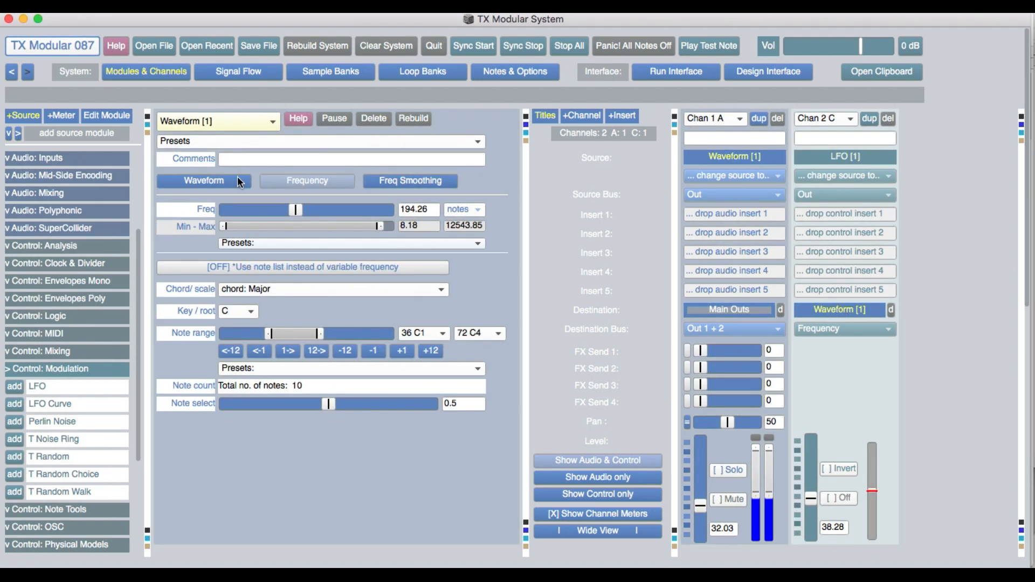
pyautogui.moveTo(223, 226); pyautogui.dragTo(258, 226)
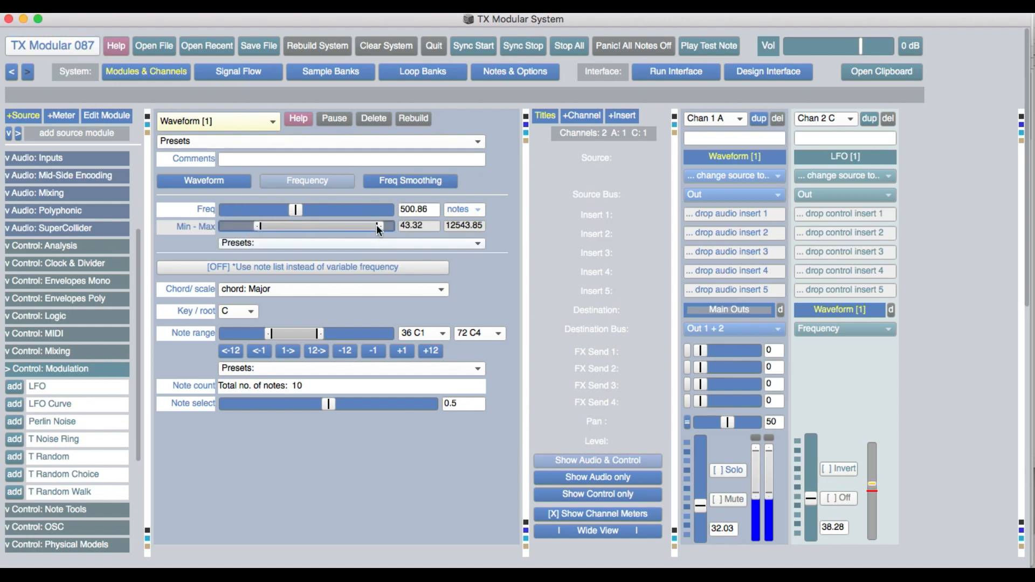
pyautogui.moveTo(377, 226); pyautogui.dragTo(312, 226)
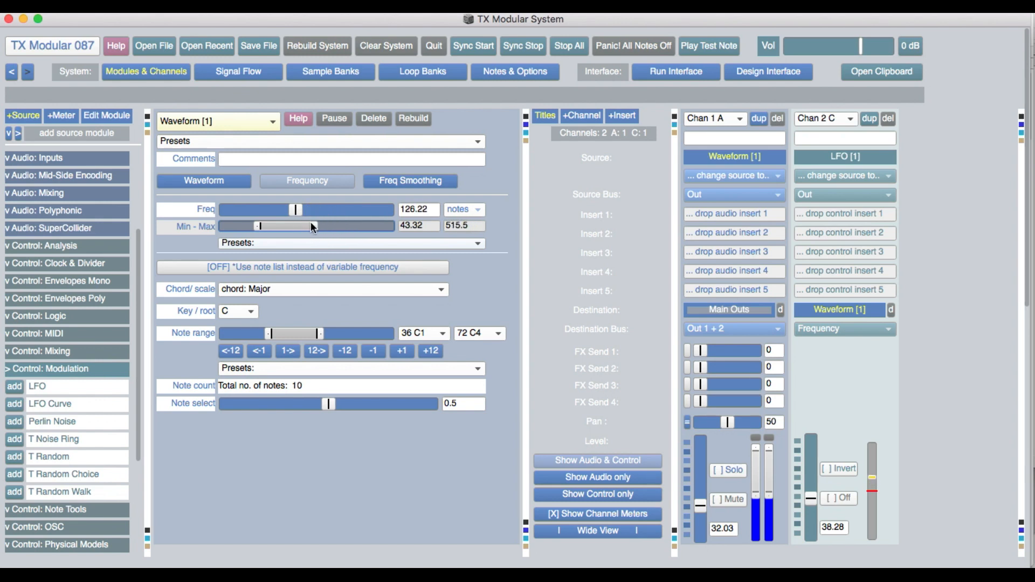
pyautogui.click(341, 242)
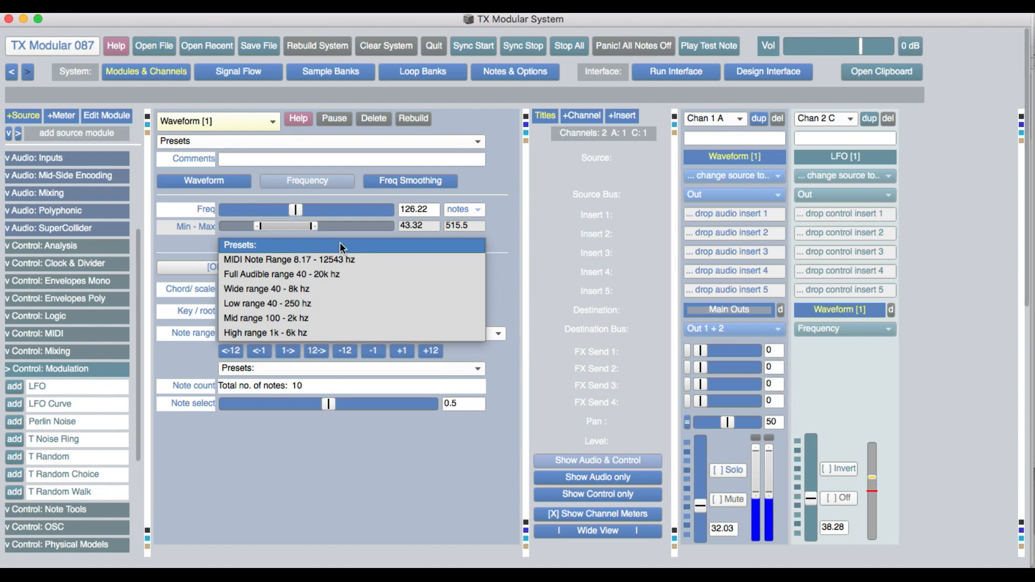
pyautogui.click(340, 245)
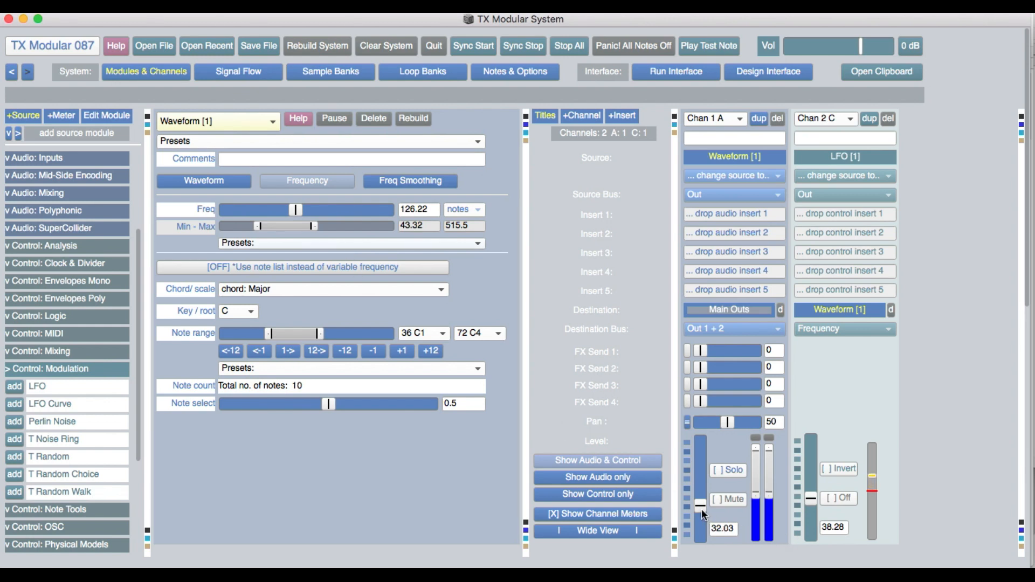
# - Lower the Waveform channel's level to 0 and add an LFO Curve module from the Control: Modulation category
pyautogui.moveTo(701, 513); pyautogui.dragTo(703, 545)
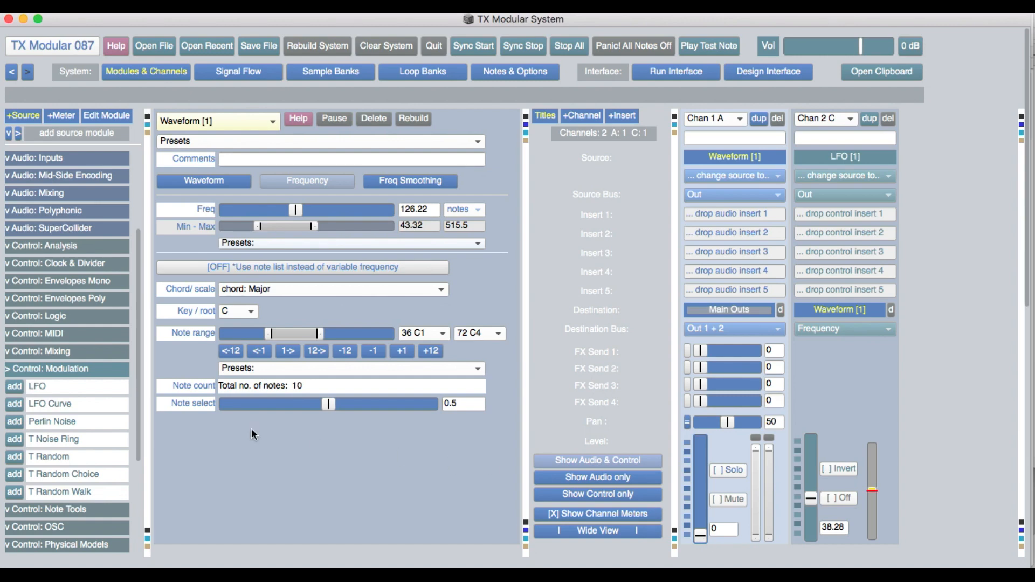
pyautogui.click(14, 403)
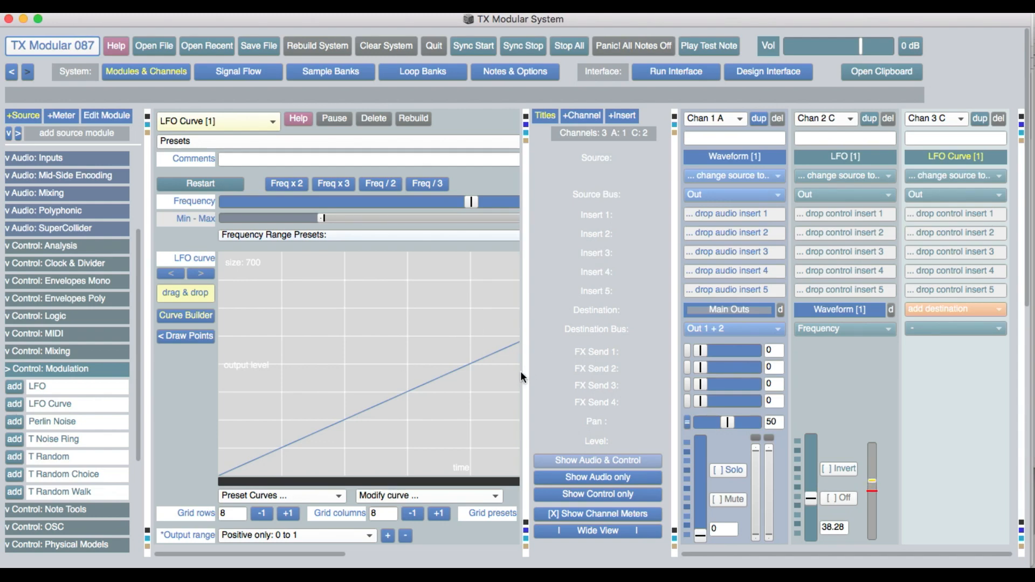
pyautogui.moveTo(523, 371); pyautogui.dragTo(488, 378)
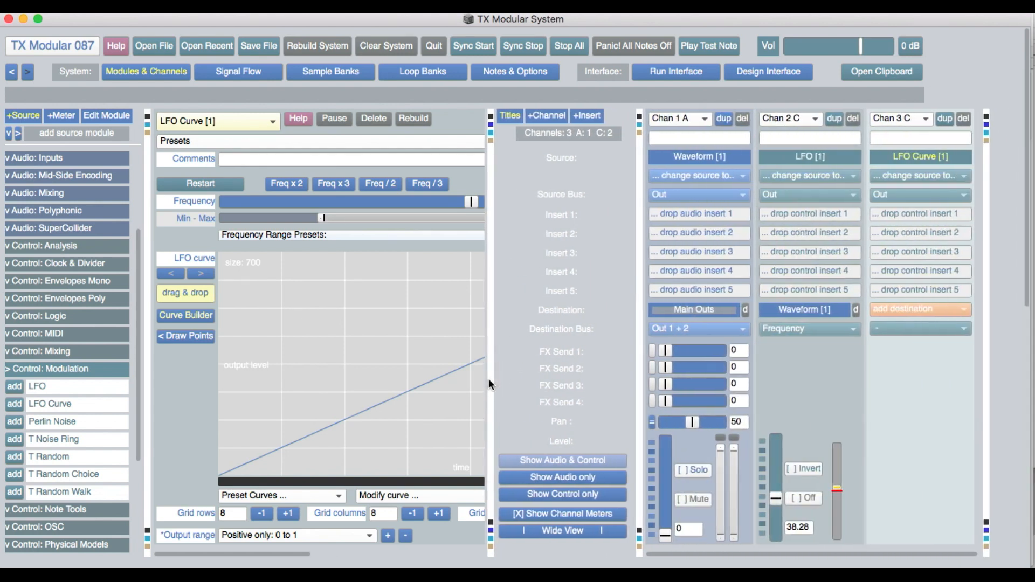
# - Route the LFO Curve channel to the Level of Channel 1 and raise its own level to 50
pyautogui.click(920, 310)
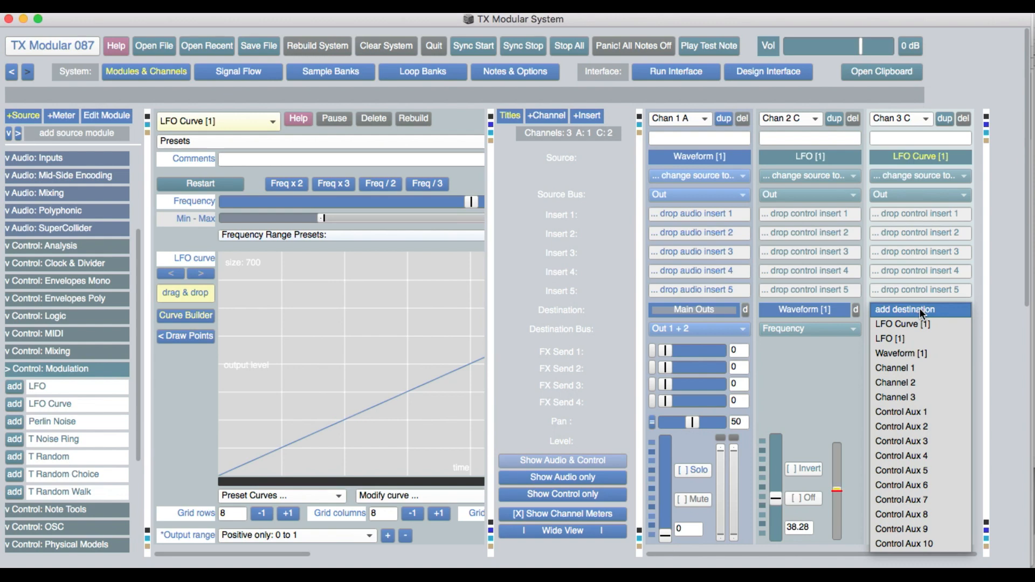
pyautogui.click(918, 367)
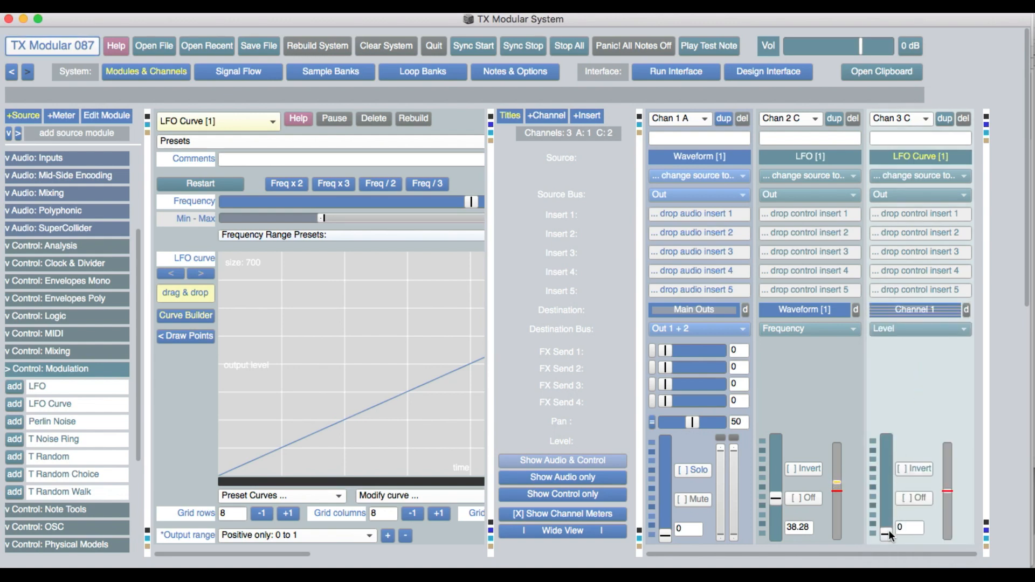
pyautogui.moveTo(887, 530); pyautogui.dragTo(890, 488)
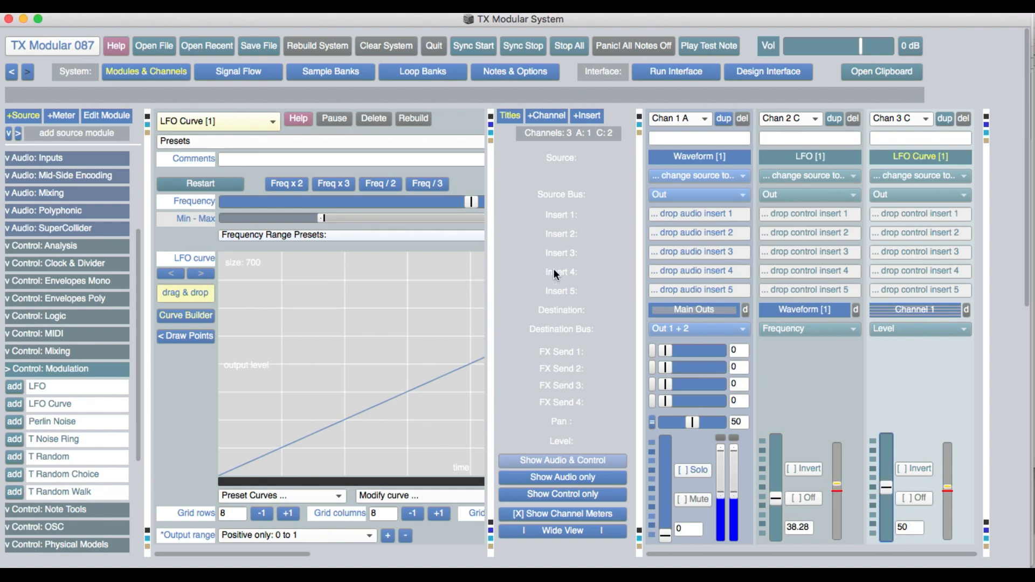
# - Widen the module pane to show the whole LFO Curve editor, and draw an irregular freehand curve with several peaks
pyautogui.click(491, 139)
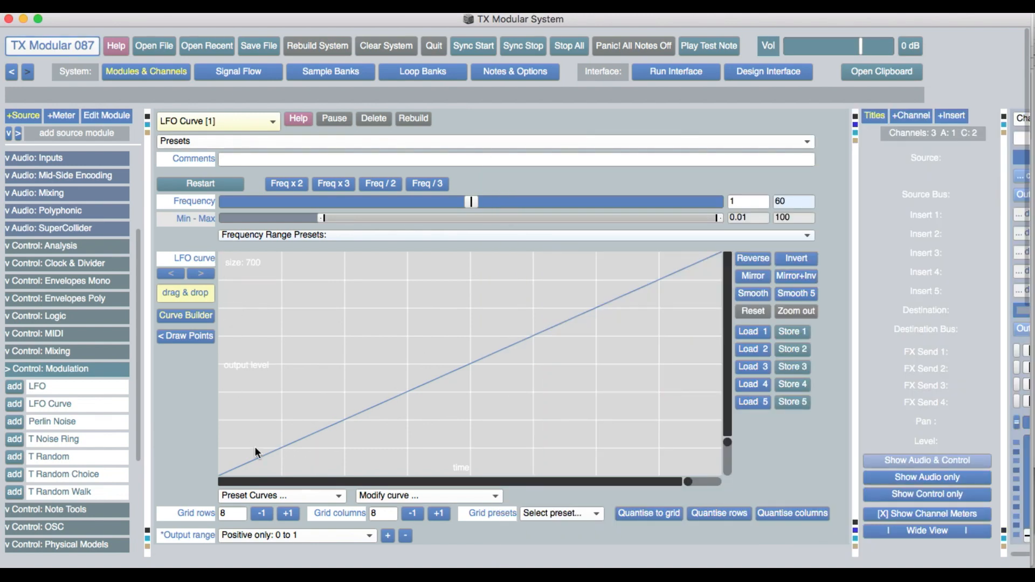
pyautogui.moveTo(252, 293); pyautogui.dragTo(342, 371)
pyautogui.moveTo(438, 423)
pyautogui.mouseDown()
pyautogui.moveTo(525, 444)
pyautogui.moveTo(538, 424)
pyautogui.moveTo(522, 265)
pyautogui.moveTo(556, 300)
pyautogui.moveTo(561, 447)
pyautogui.moveTo(622, 382)
pyautogui.moveTo(631, 286)
pyautogui.moveTo(678, 274)
pyautogui.moveTo(690, 419)
pyautogui.moveTo(722, 489)
pyautogui.moveTo(752, 488)
pyautogui.mouseUp()
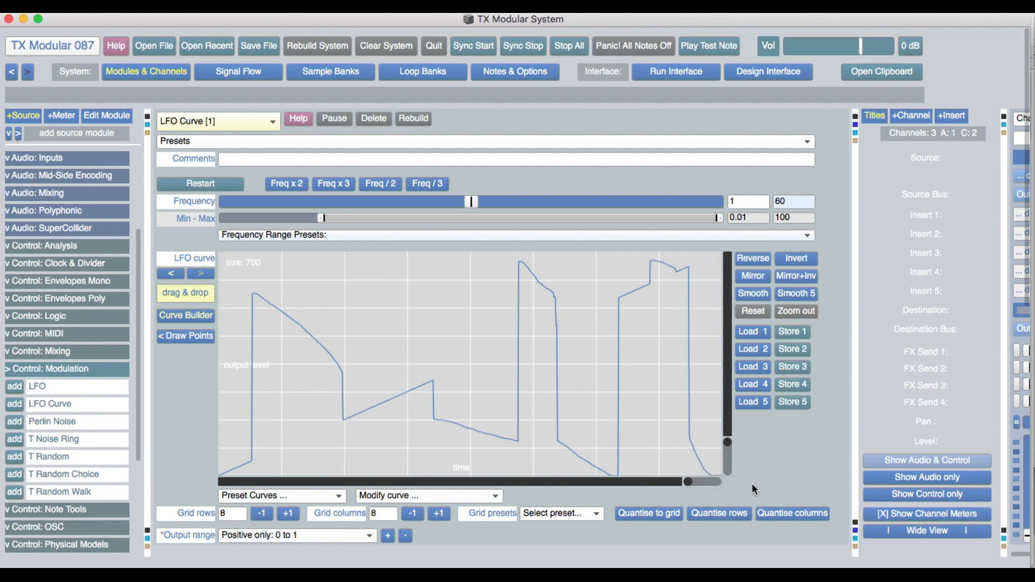
# - Switch the LFO Curve editor to line drawing with Line Quant on and the -exponential line shape
pyautogui.click(197, 335)
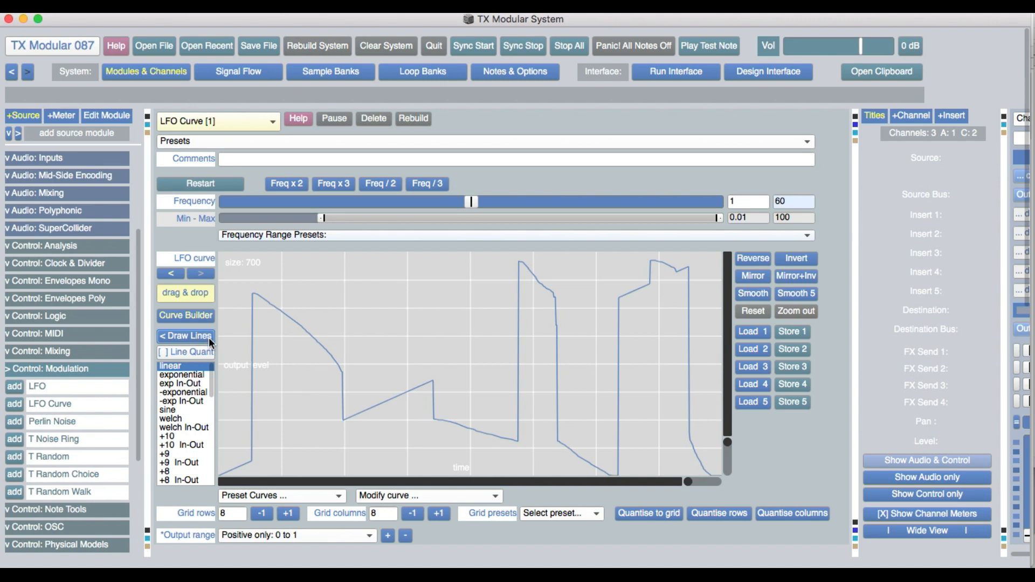
pyautogui.scroll(-1, 209, 377)
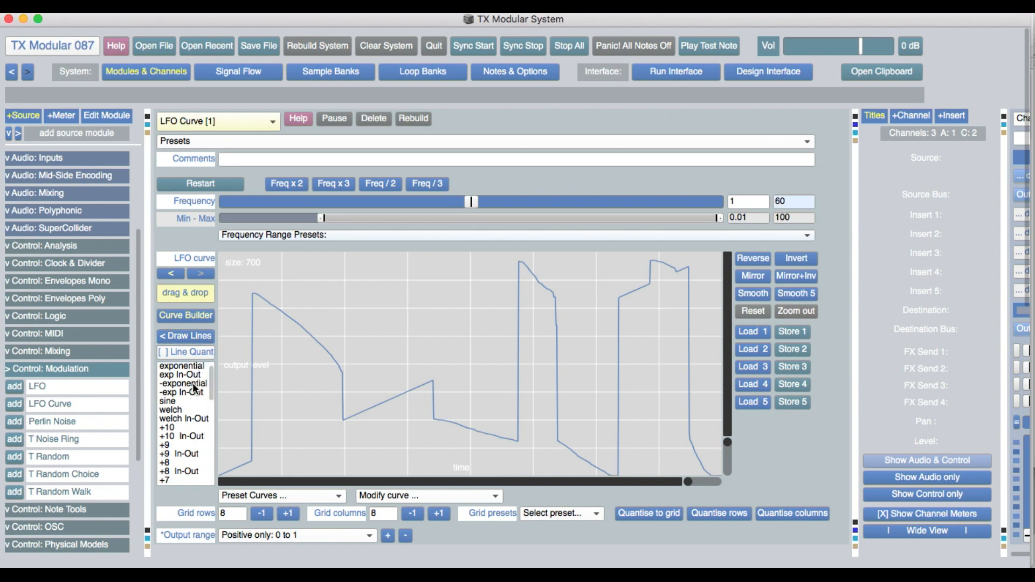
pyautogui.click(193, 352)
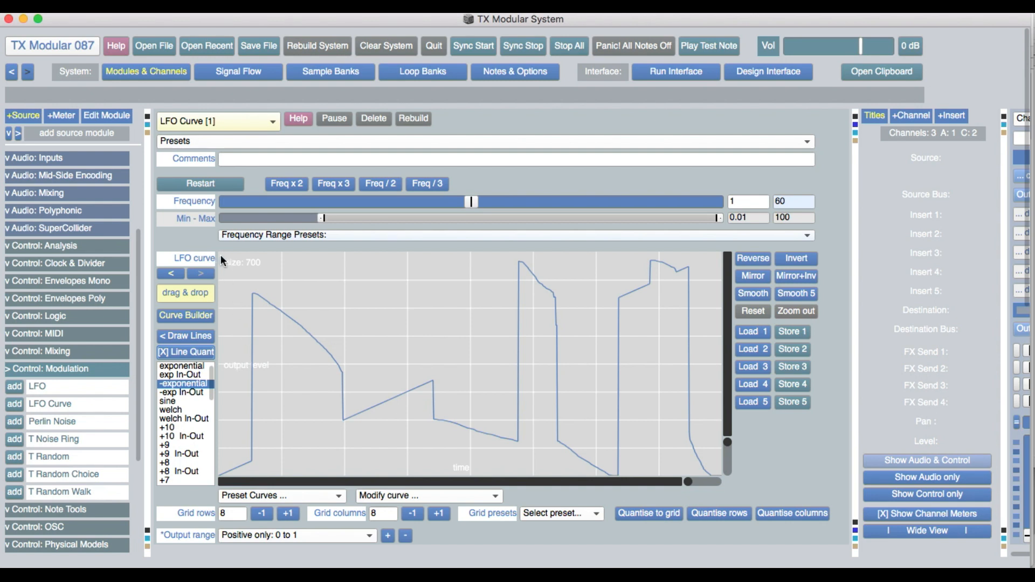
# - Redraw the LFO curve as one long full-height exponential decay, a flat zero stretch, and four short decays of differing heights
pyautogui.moveTo(219, 253); pyautogui.dragTo(348, 485)
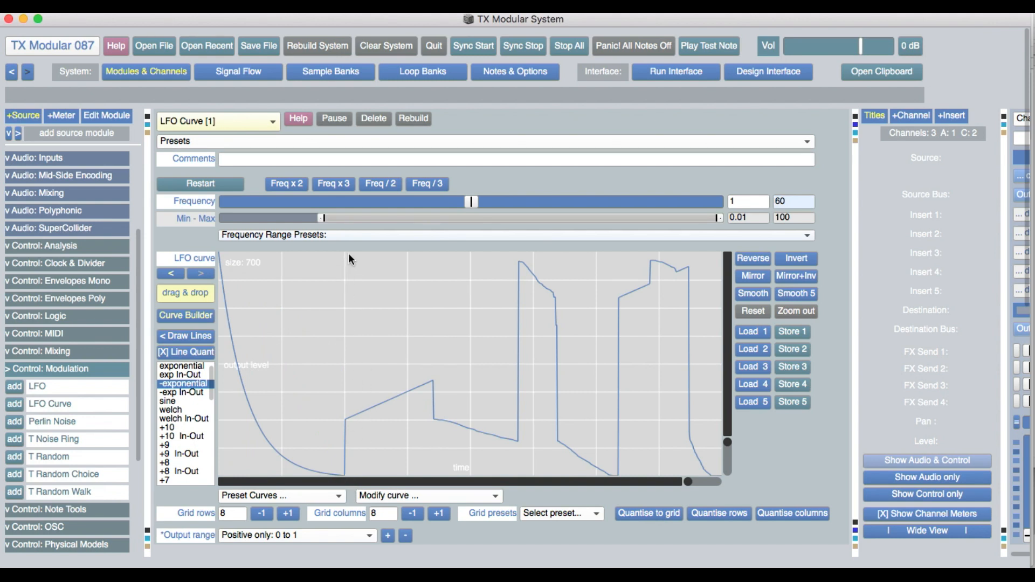
pyautogui.moveTo(346, 472)
pyautogui.mouseDown()
pyautogui.moveTo(521, 474)
pyautogui.moveTo(460, 473)
pyautogui.moveTo(470, 473)
pyautogui.mouseUp()
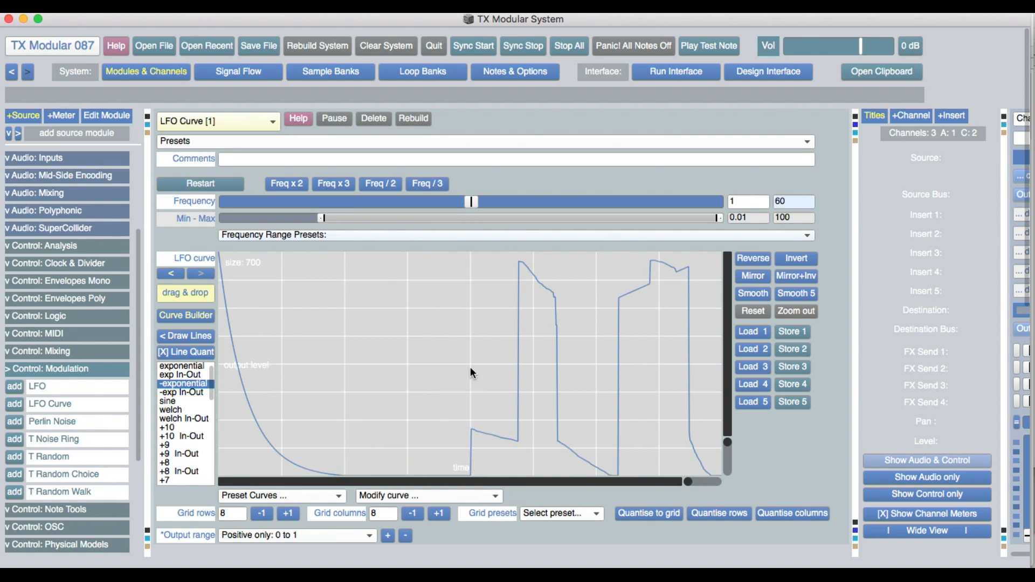
pyautogui.moveTo(472, 364); pyautogui.dragTo(533, 476)
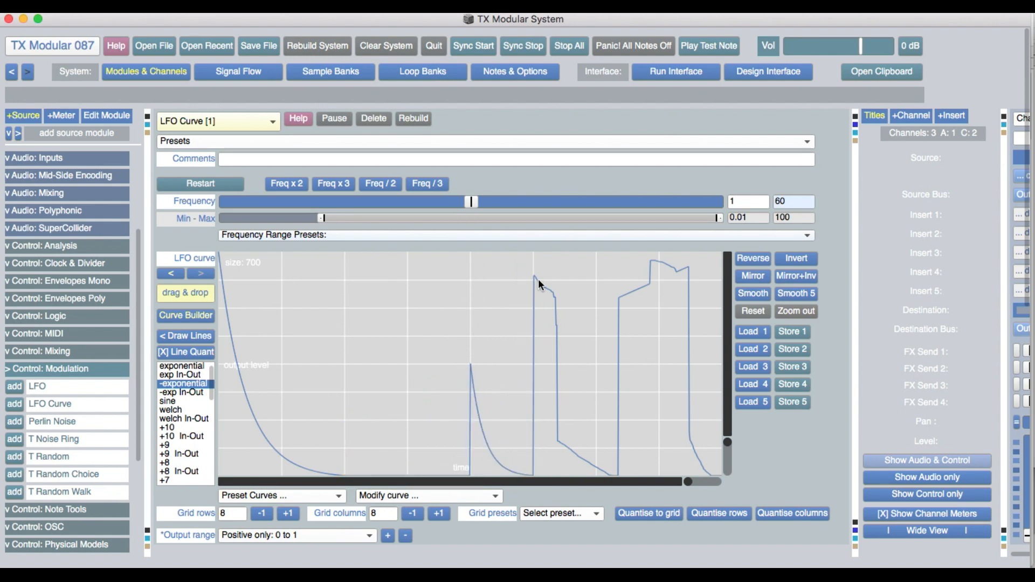
pyautogui.moveTo(534, 278)
pyautogui.mouseDown()
pyautogui.moveTo(547, 363)
pyautogui.moveTo(596, 474)
pyautogui.mouseUp()
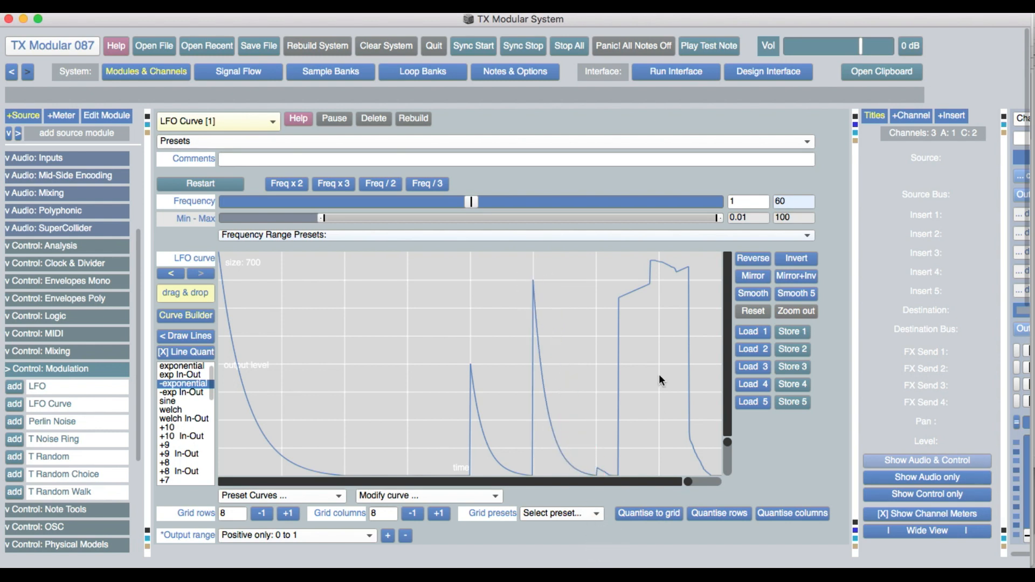
pyautogui.moveTo(596, 254); pyautogui.dragTo(659, 474)
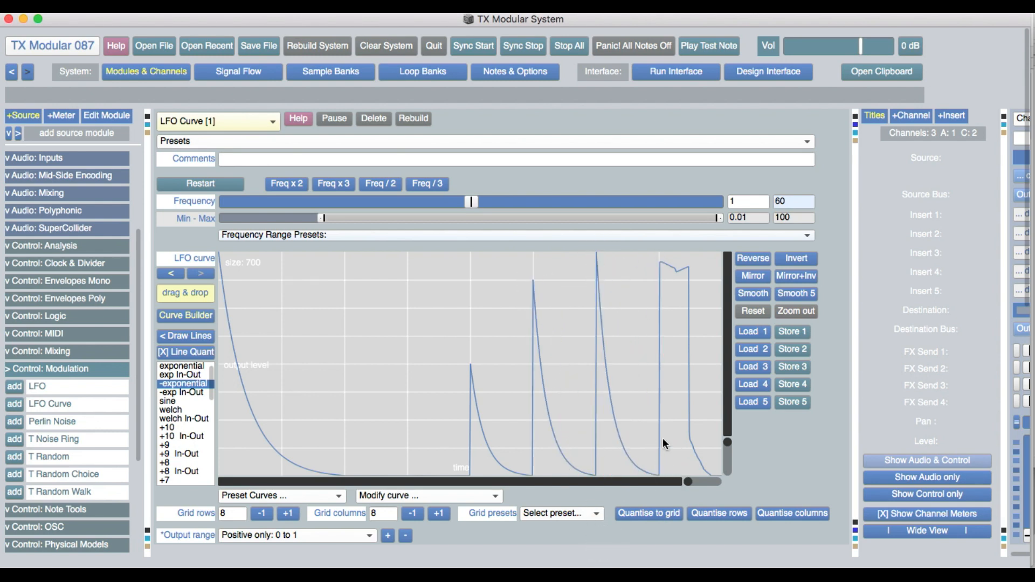
pyautogui.moveTo(662, 309); pyautogui.dragTo(717, 489)
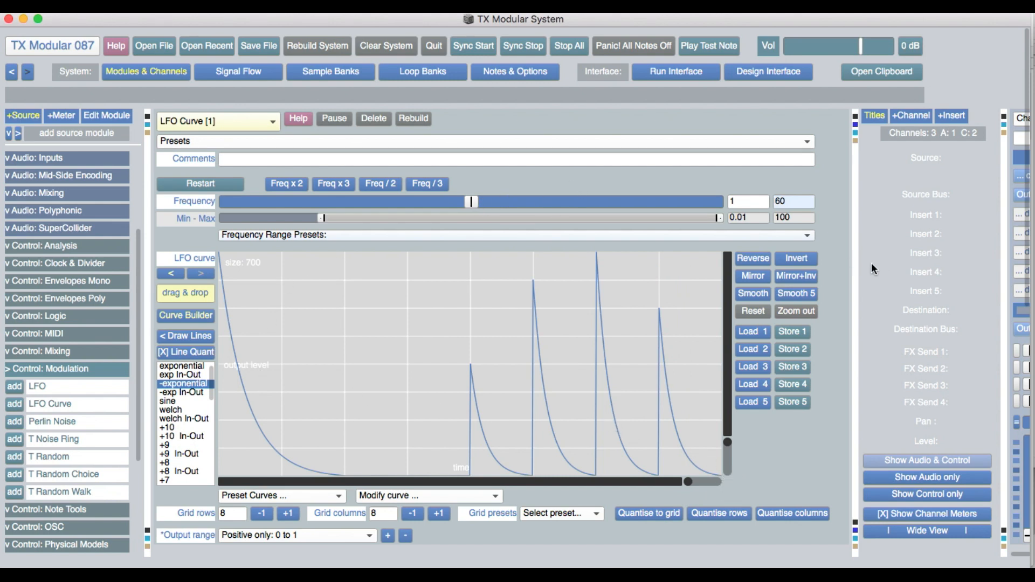
# - Narrow the module pane to bring the channel strips back into view, and mute the Waveform channel
pyautogui.moveTo(853, 268); pyautogui.dragTo(576, 312)
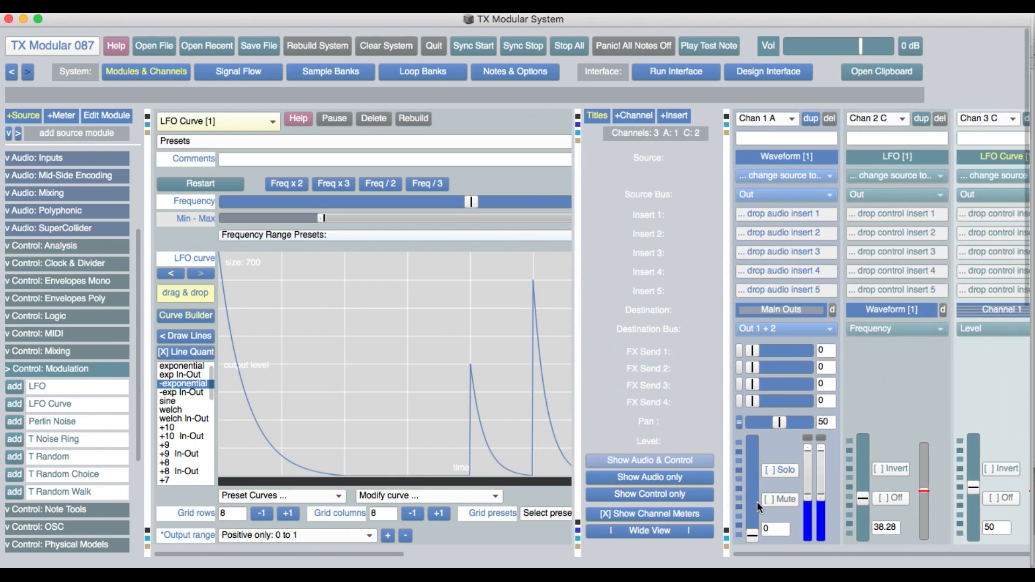
pyautogui.click(784, 499)
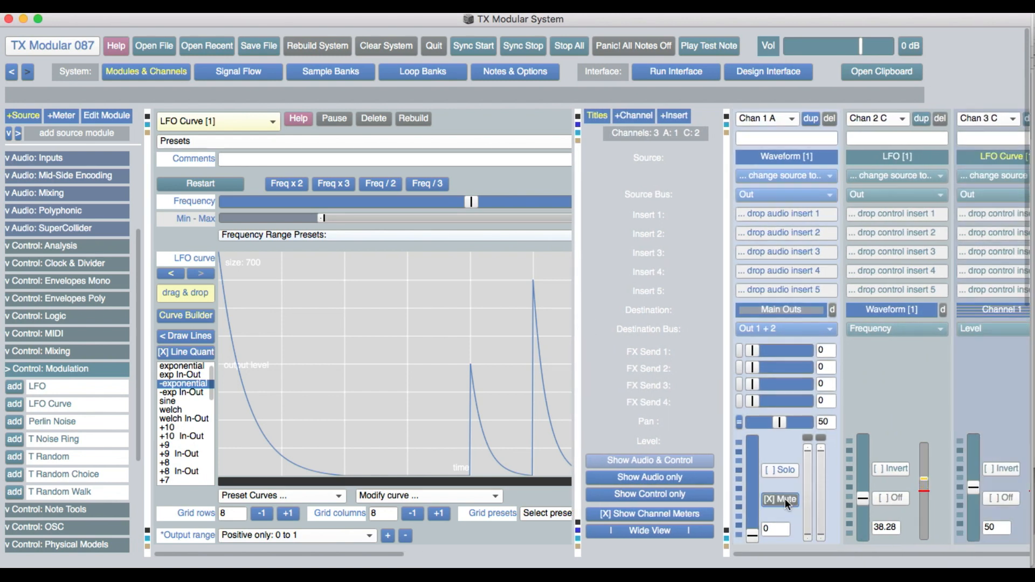
# - Look through the LFO, Waveform and LFO Curve module settings, using both the module list and the channel source names
pyautogui.click(115, 114)
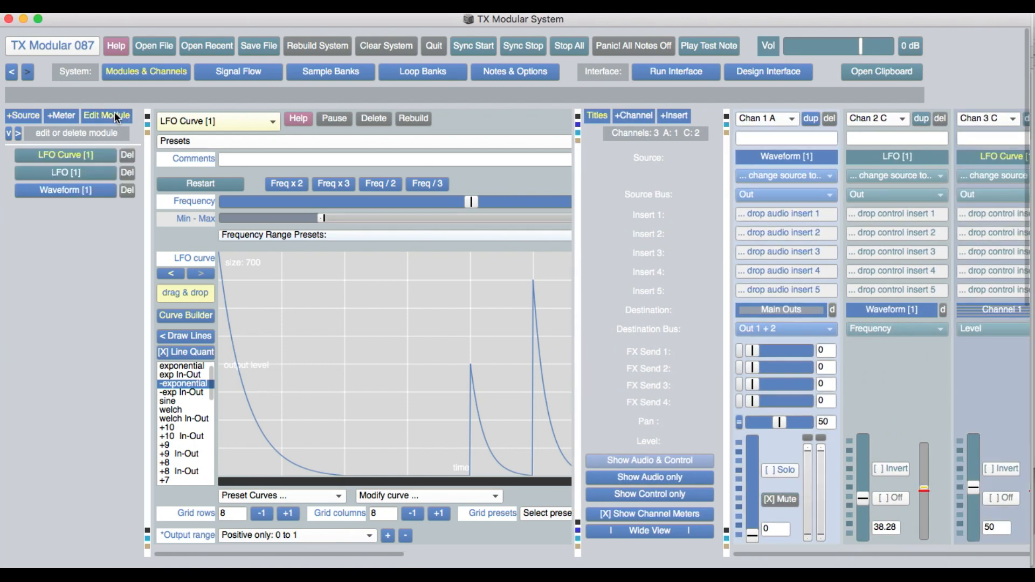
pyautogui.click(80, 171)
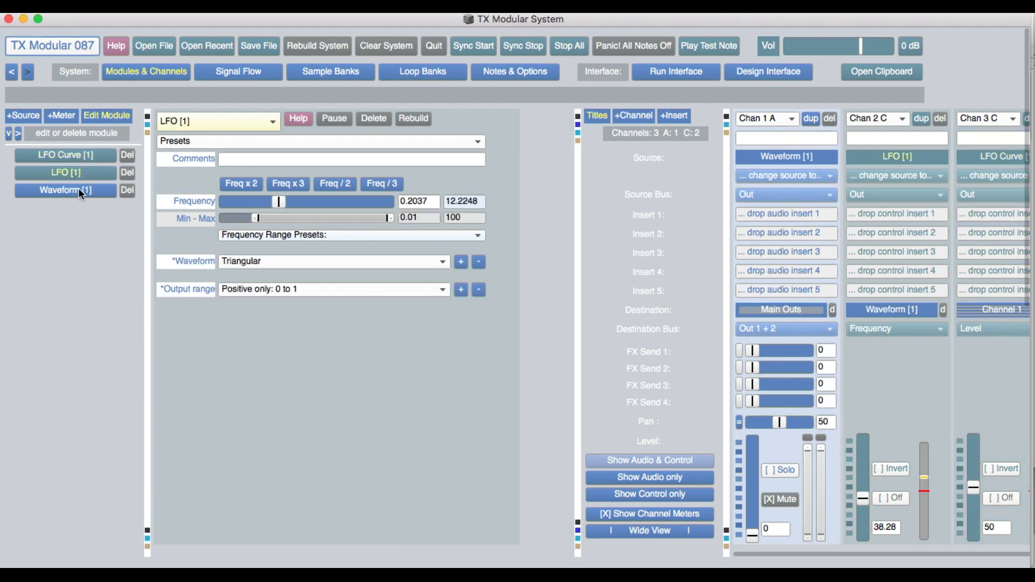
pyautogui.click(78, 189)
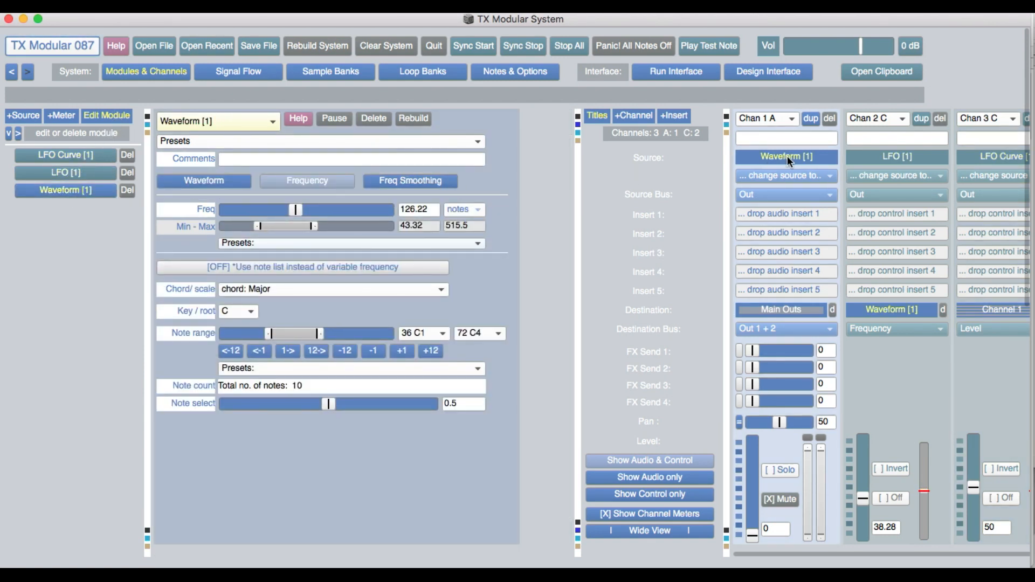
pyautogui.click(904, 158)
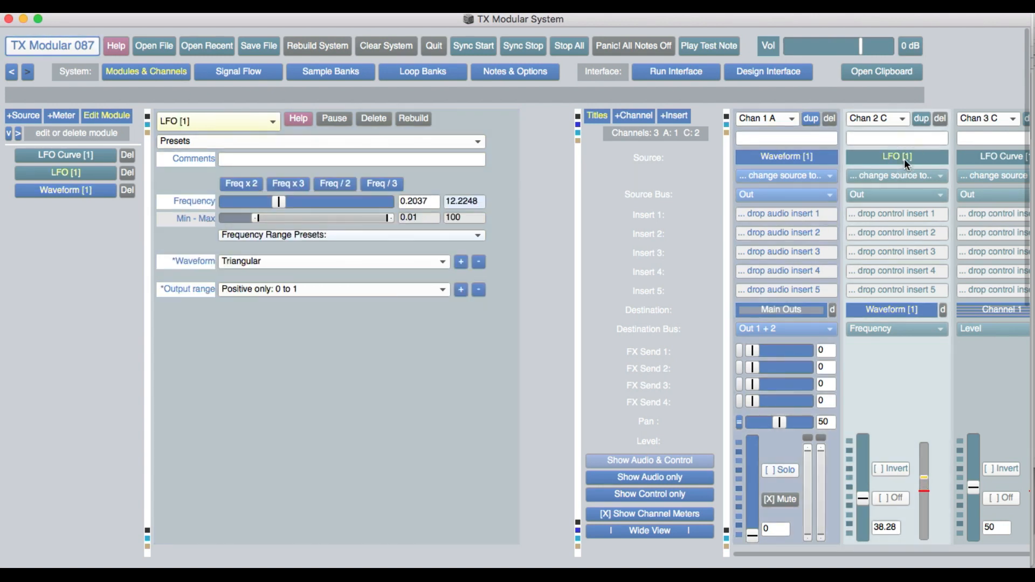
pyautogui.click(982, 155)
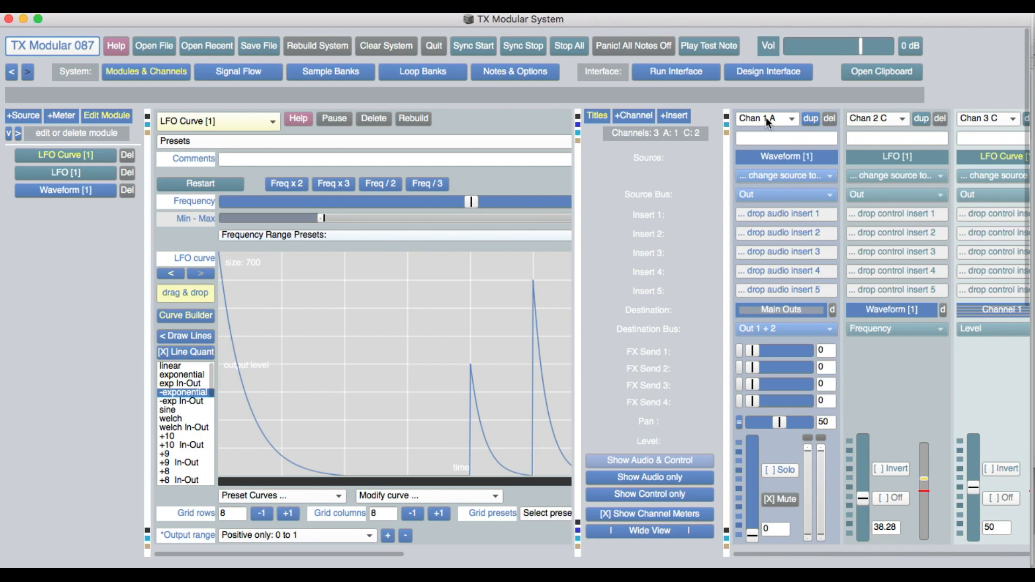
# - Add meters for LFO Curve [1] and LFO [1], examine them in the Meter Bridge window, and close it
pyautogui.click(60, 117)
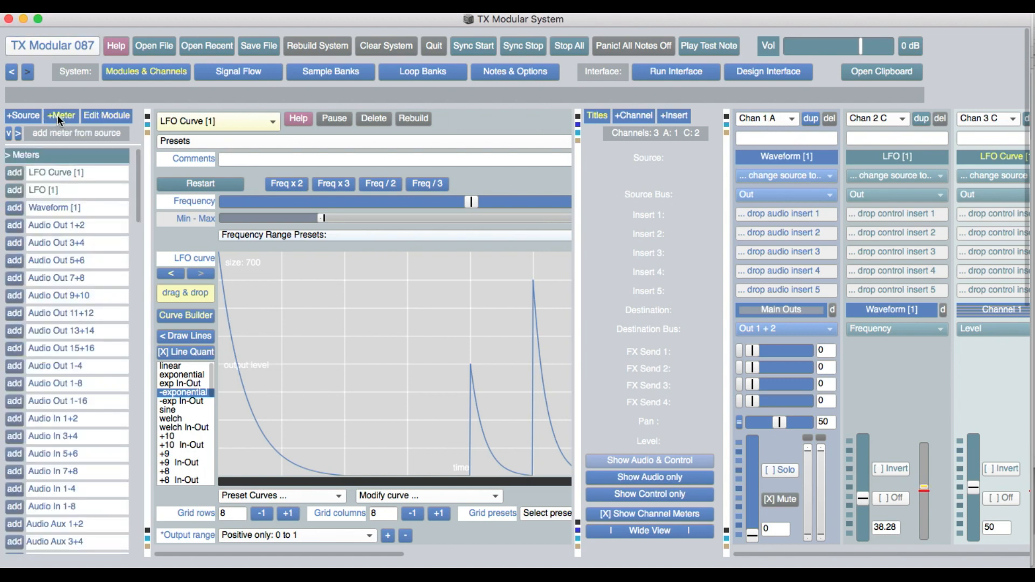
pyautogui.click(15, 172)
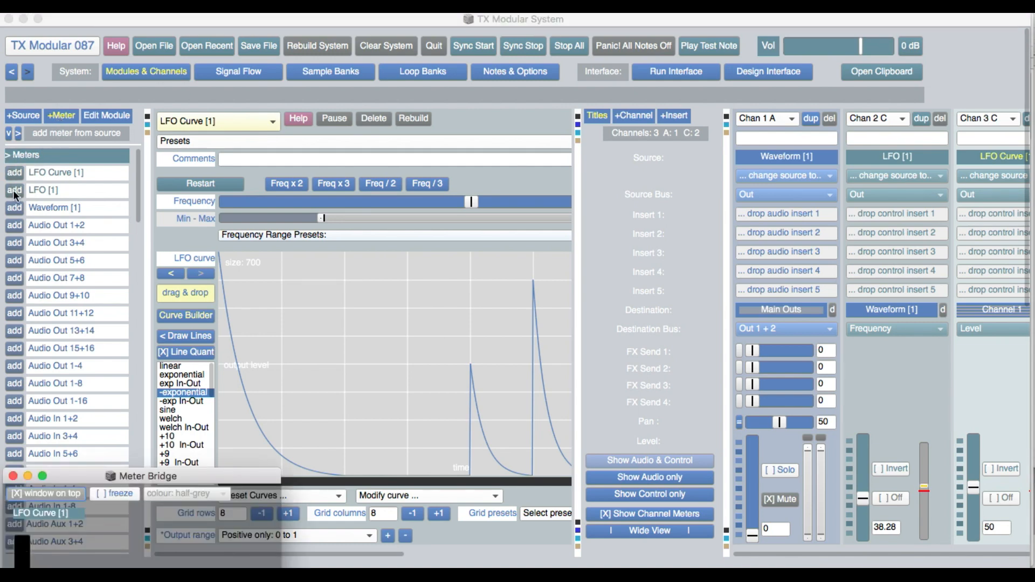
pyautogui.click(15, 189)
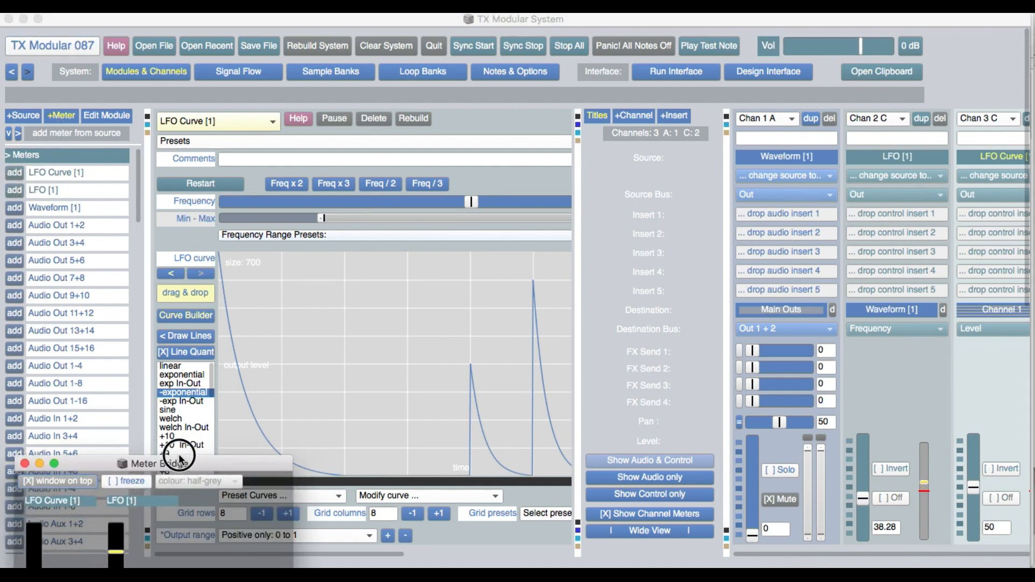
pyautogui.moveTo(153, 456); pyautogui.dragTo(394, 263)
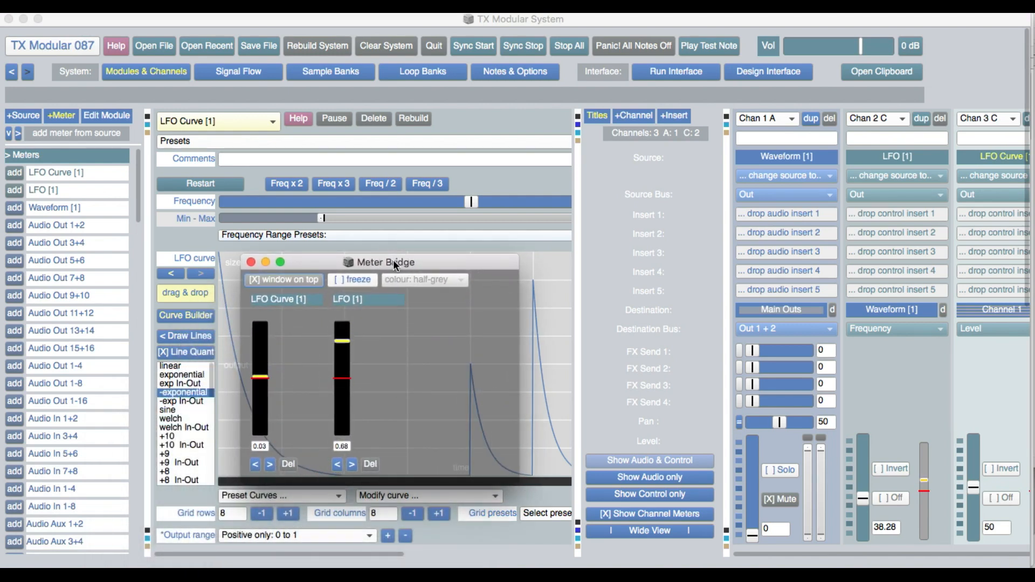
pyautogui.click(250, 263)
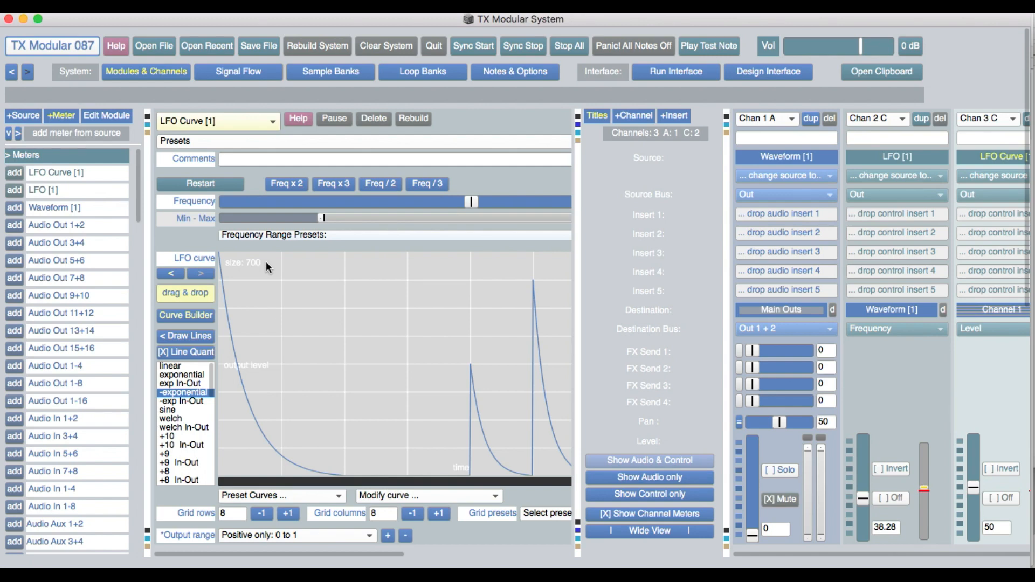
# - Open the LFO module for editing and narrow the module pane until all three channel strips fit
pyautogui.click(116, 118)
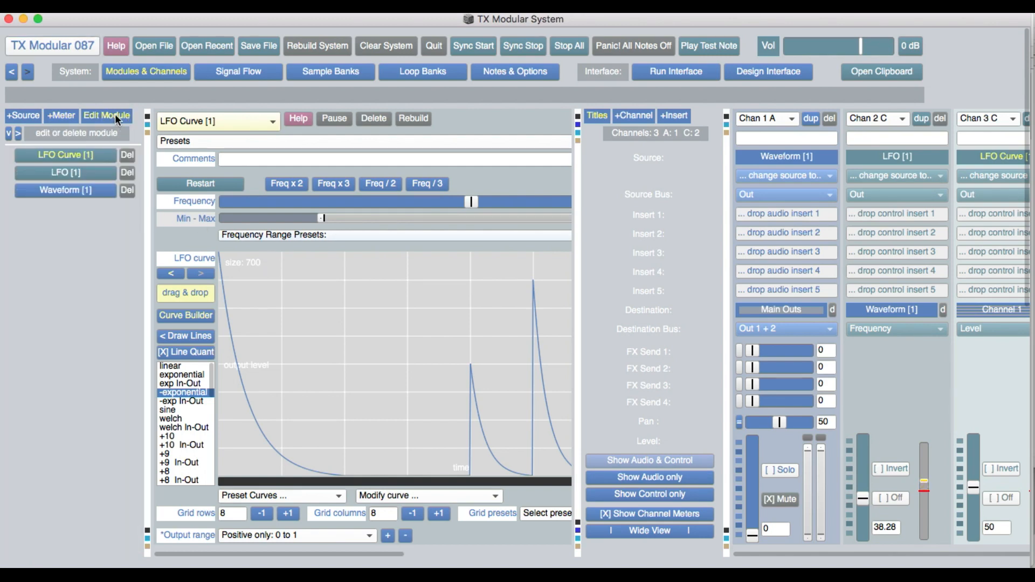
pyautogui.click(76, 172)
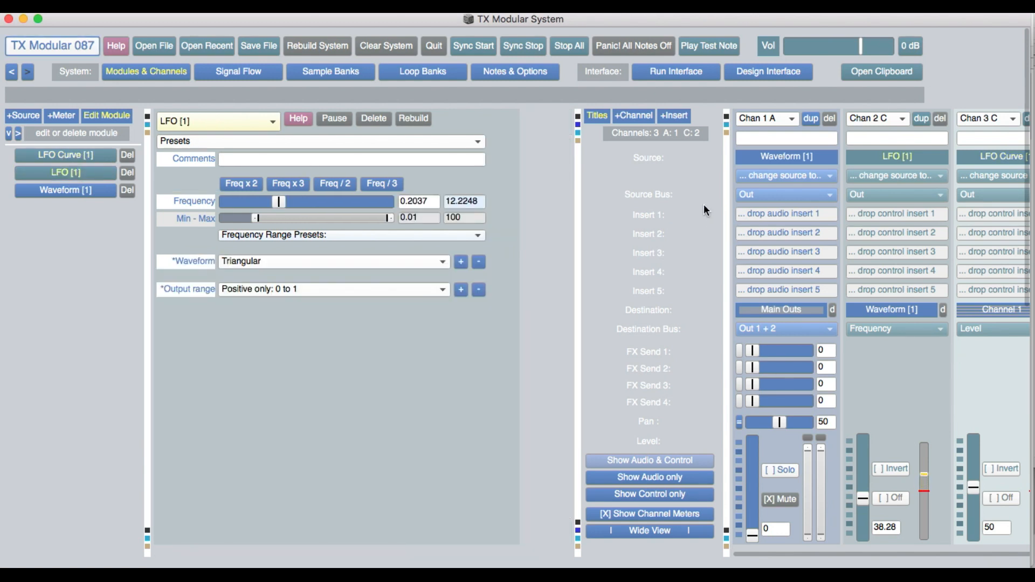
pyautogui.moveTo(577, 250); pyautogui.dragTo(519, 254)
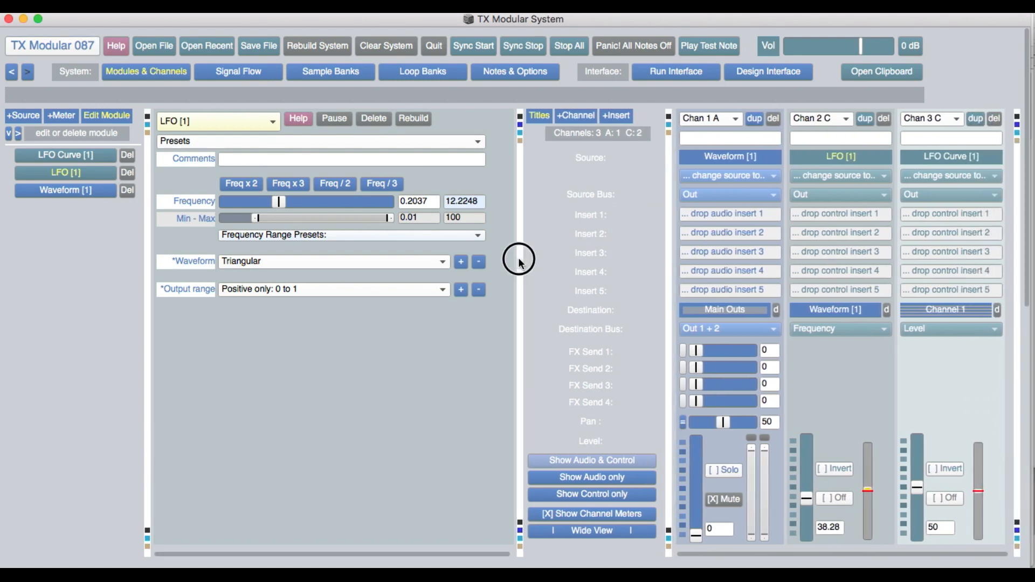
# - Add a Filter from Audio: EQ & Filter as Channel 1's first insert, with type DFM1 Resonant Low Pass - Modelled Analog
pyautogui.click(624, 116)
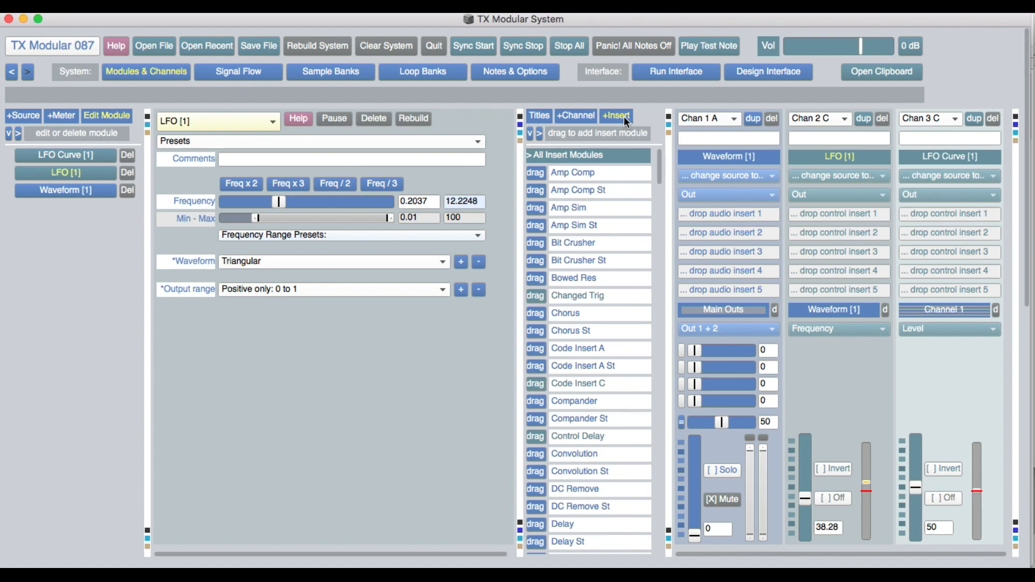
pyautogui.click(539, 133)
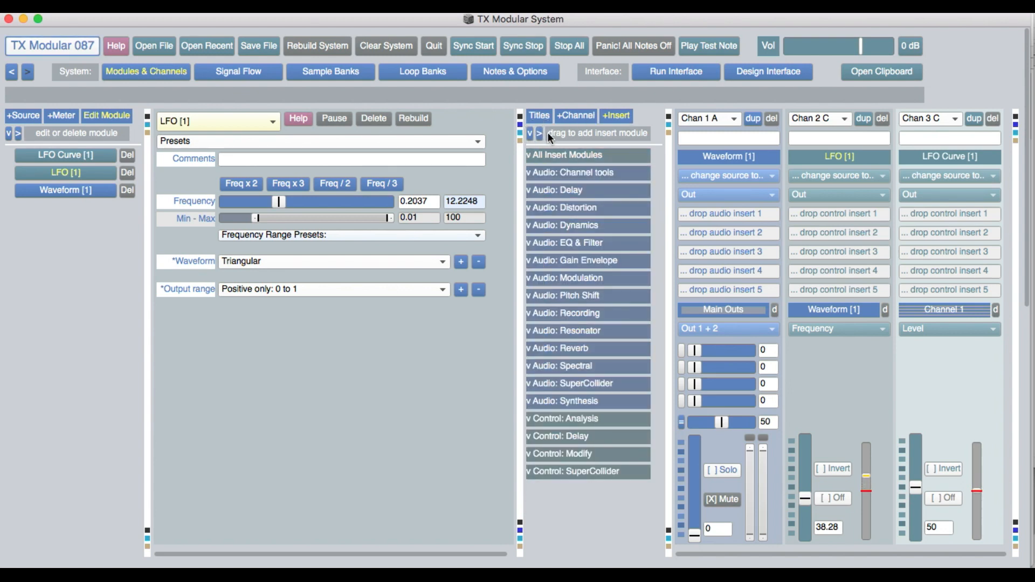
pyautogui.click(635, 243)
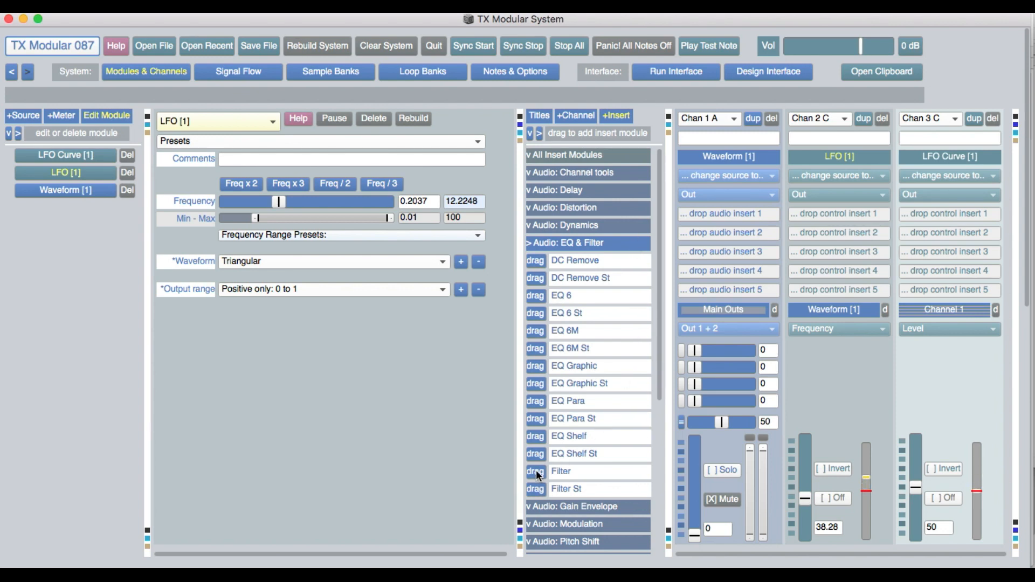
pyautogui.moveTo(536, 470); pyautogui.dragTo(737, 214)
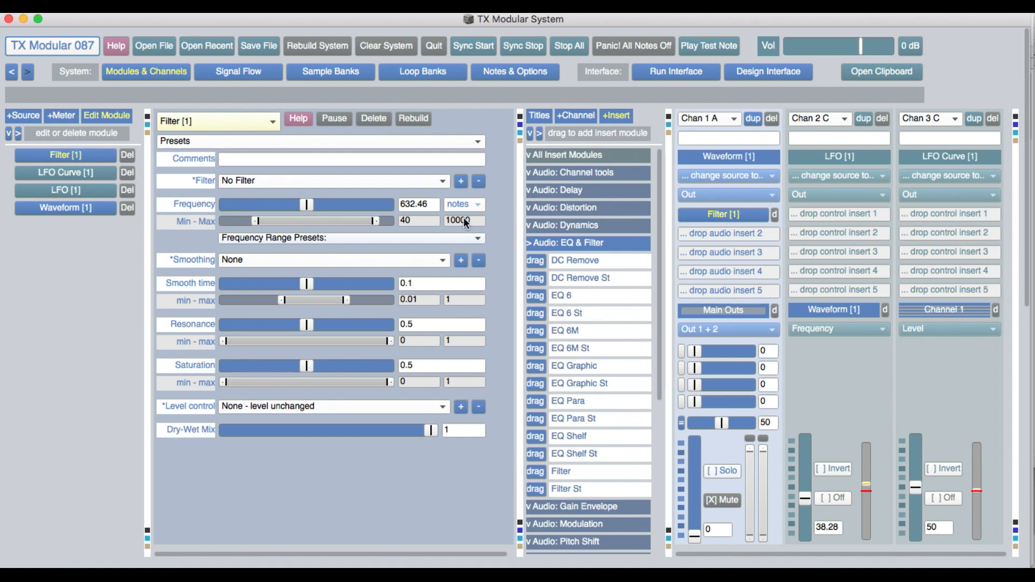
pyautogui.click(335, 180)
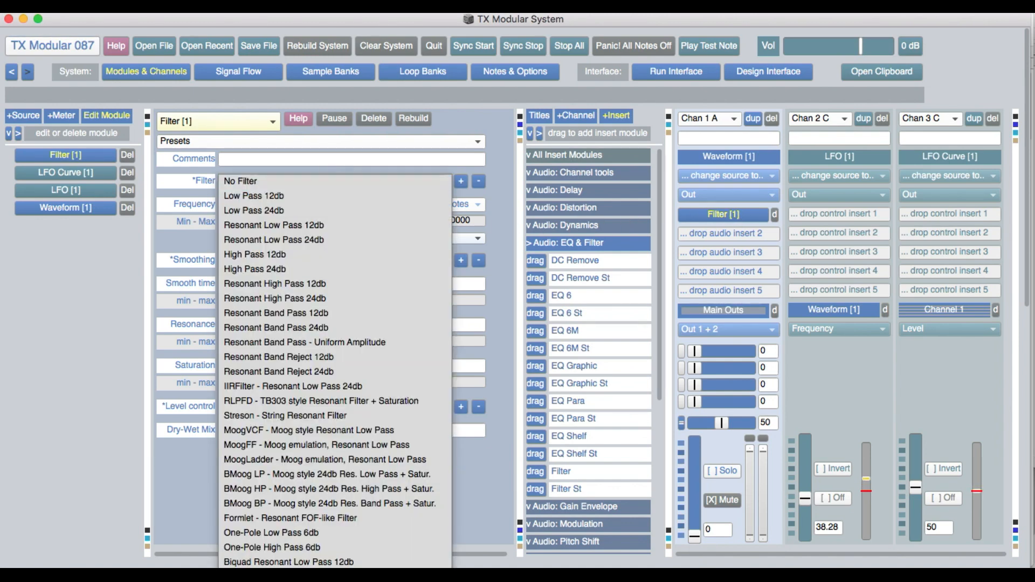
pyautogui.click(369, 572)
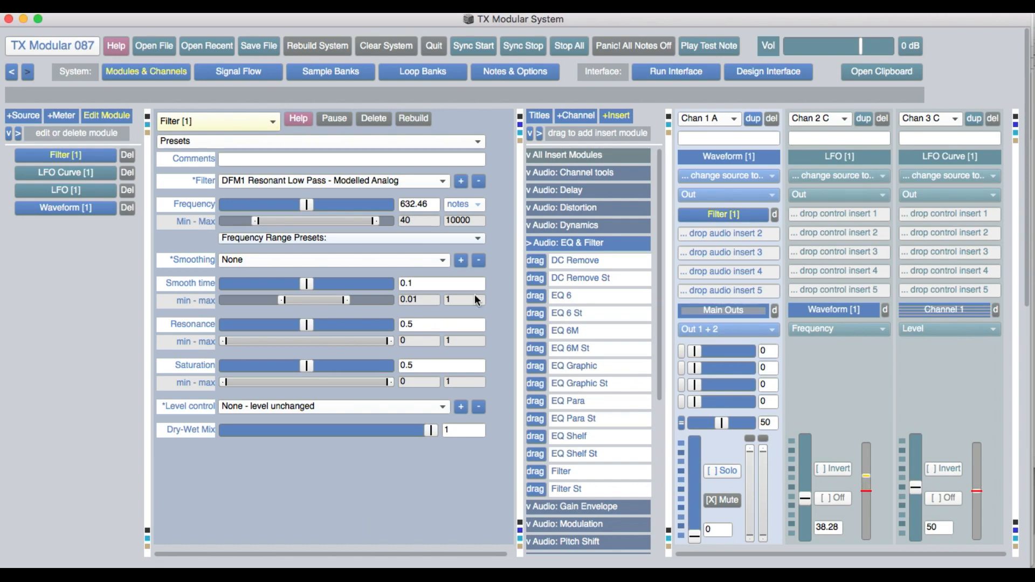
# - Unmute Channel 1 to audition the filter, set its frequency to about 479.88 and resonance to about 0.745, and mute the channel again
pyautogui.click(727, 499)
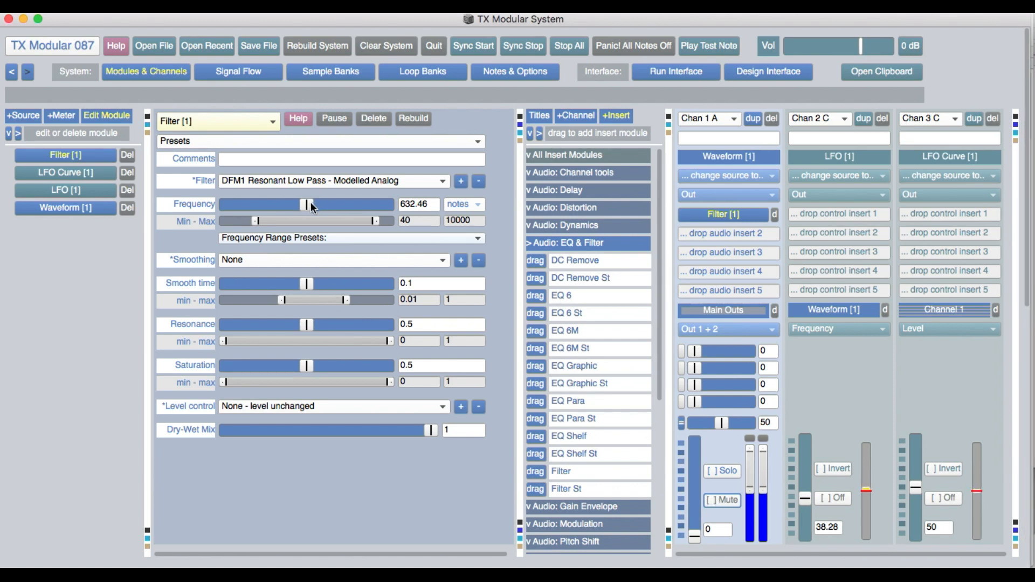
pyautogui.moveTo(305, 205); pyautogui.dragTo(345, 204)
pyautogui.moveTo(306, 323); pyautogui.dragTo(346, 325)
pyautogui.moveTo(346, 204); pyautogui.dragTo(298, 206)
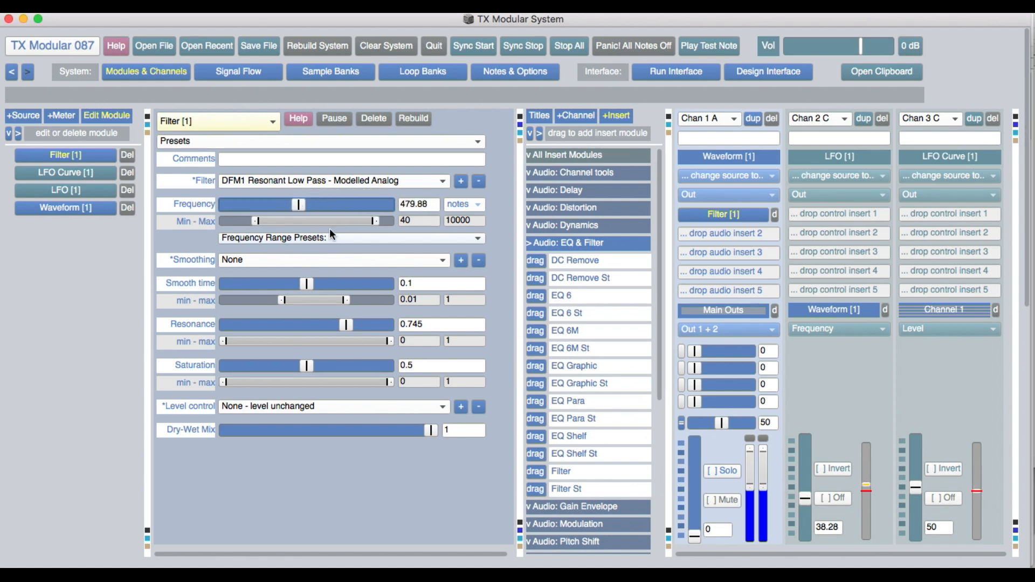
pyautogui.click(728, 500)
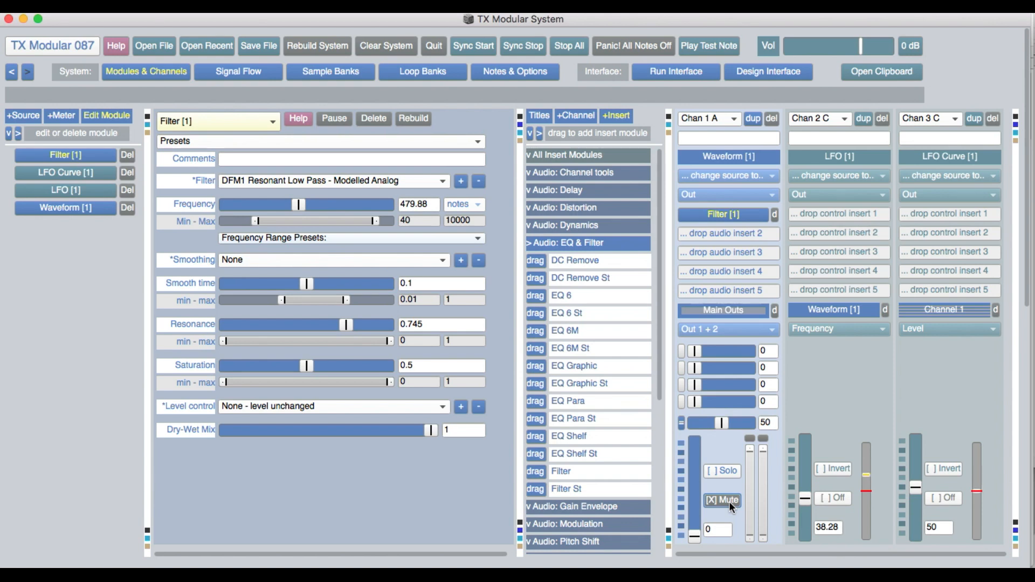
# - Show the channel row titles, turn on FX Send 1 for Channel 1, and raise the send to about 83.7
pyautogui.click(541, 116)
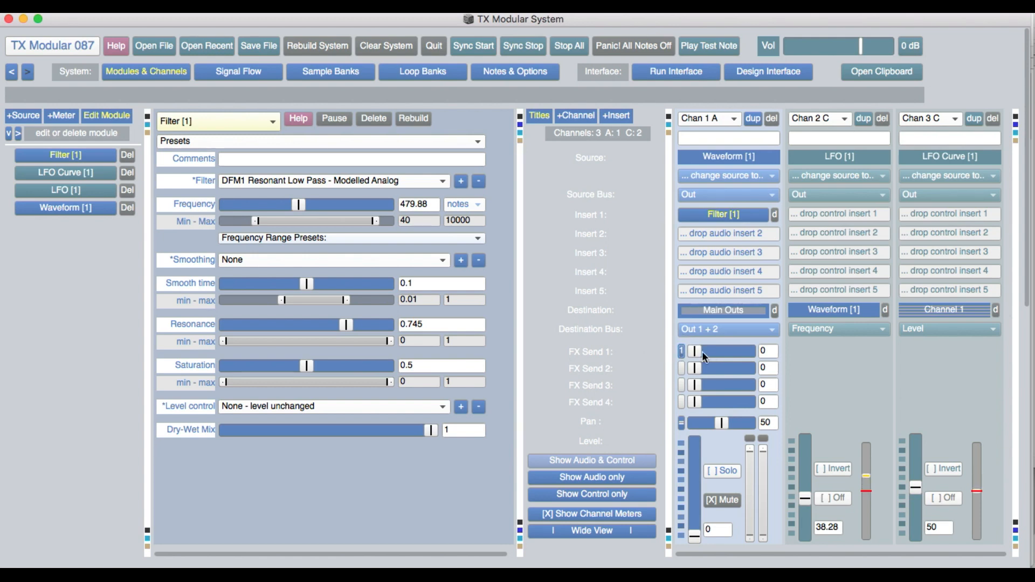
pyautogui.moveTo(695, 350); pyautogui.dragTo(741, 351)
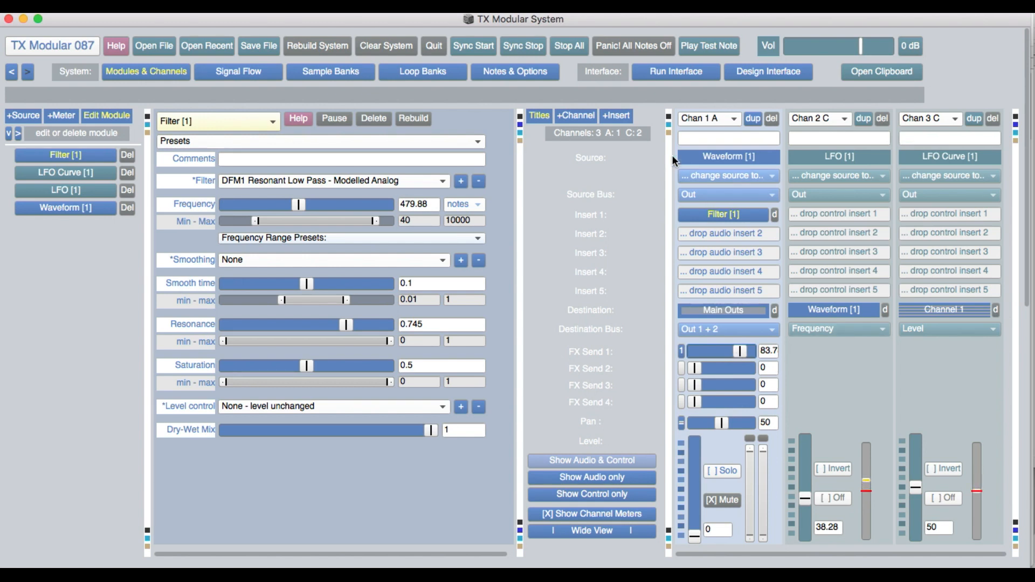
# - Add a channel sourced from FX Send 1 and place a JPverb from Audio: Reverb as its first insert
pyautogui.click(587, 115)
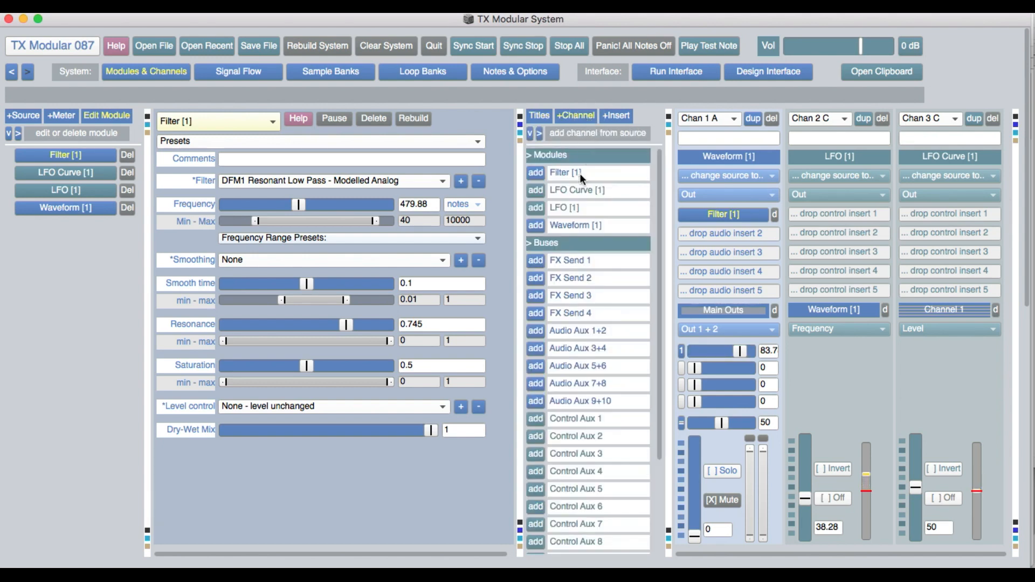
pyautogui.click(535, 260)
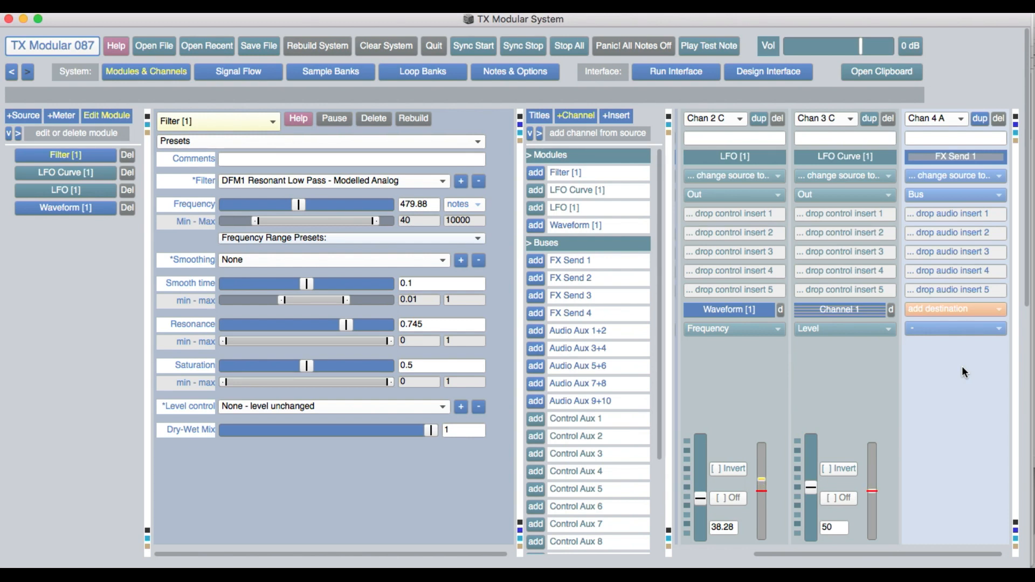
pyautogui.click(616, 115)
pyautogui.moveTo(658, 188); pyautogui.dragTo(642, 365)
pyautogui.click(609, 350)
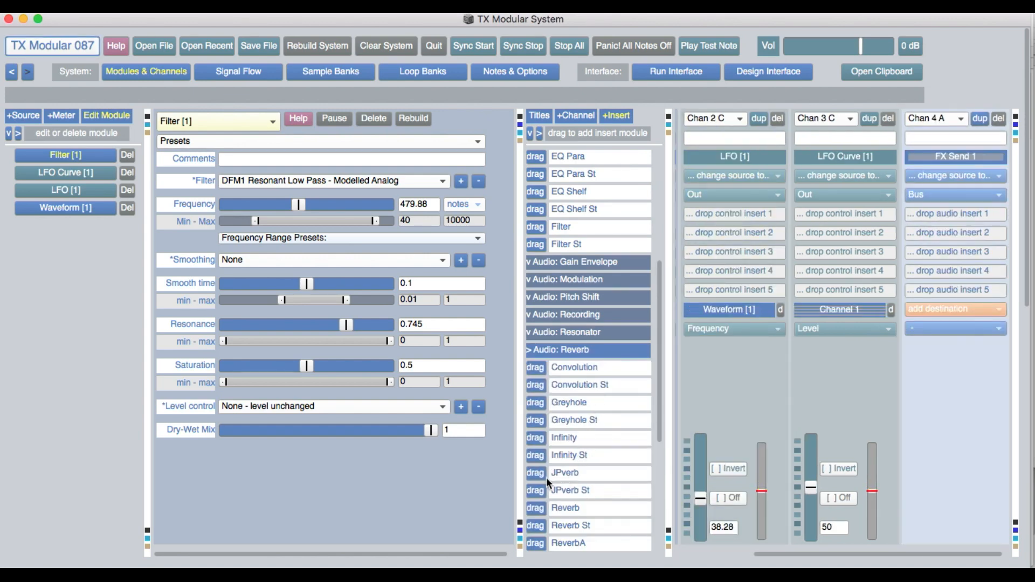
pyautogui.moveTo(532, 473); pyautogui.dragTo(940, 212)
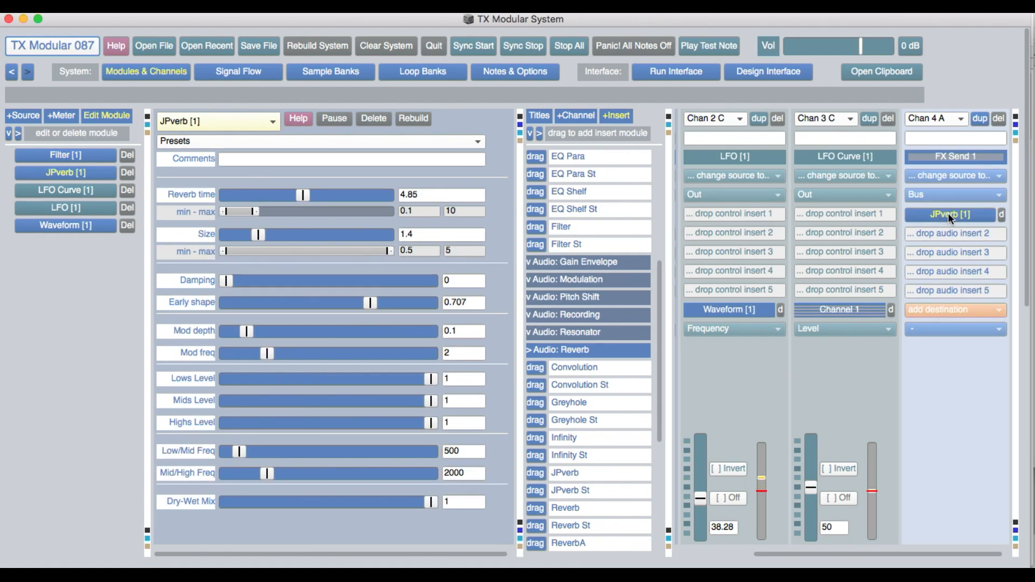
# - Route the FX Send 1 channel to Main Outs, Out 1 + 2, and raise its level to about 62.5
pyautogui.click(961, 311)
pyautogui.click(952, 325)
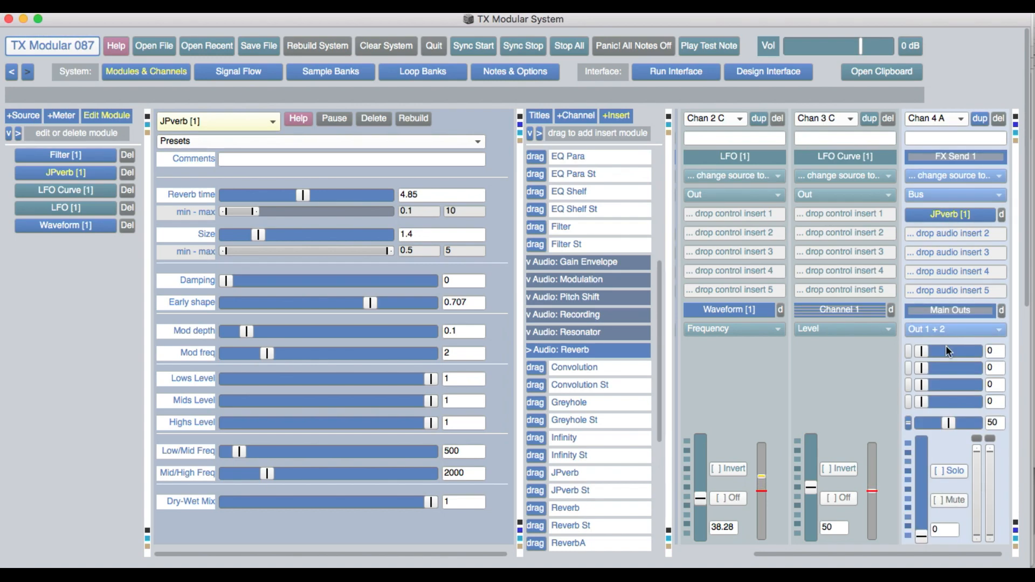
pyautogui.moveTo(921, 529); pyautogui.dragTo(928, 481)
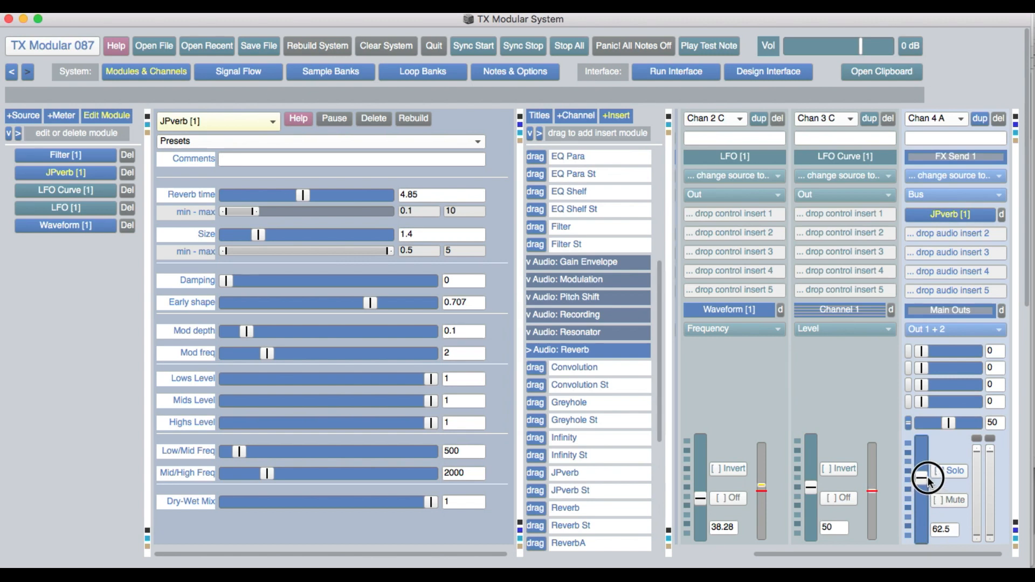
# - Unmute Channel 1 and raise the Filter module's frequency to about 3757.6
pyautogui.moveTo(868, 552); pyautogui.dragTo(709, 536)
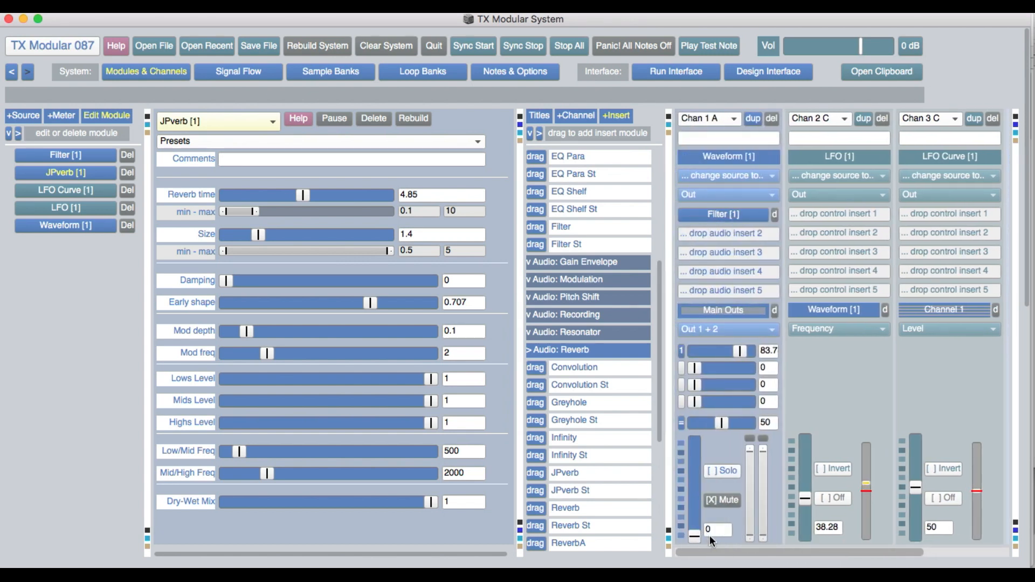
pyautogui.click(728, 499)
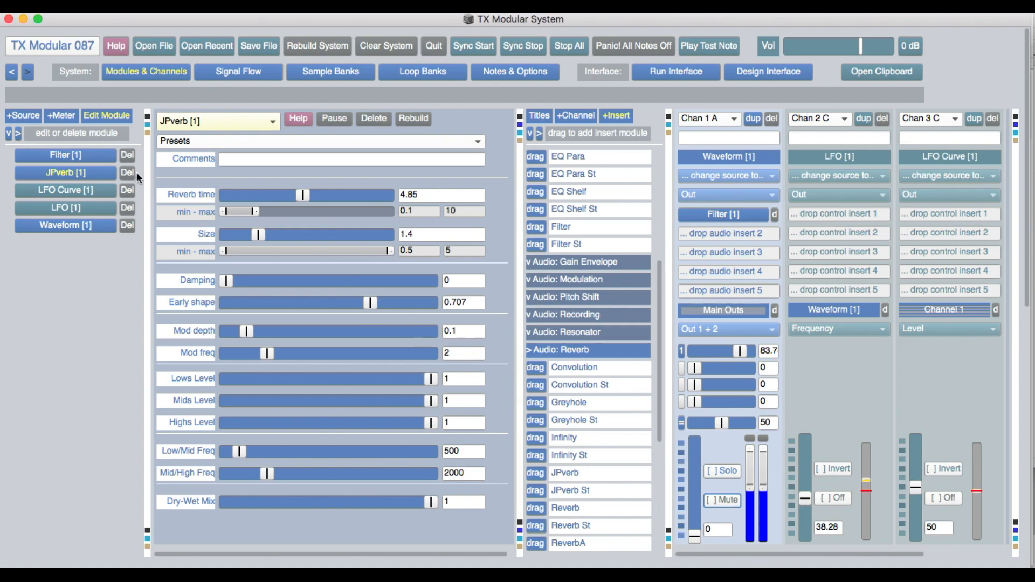
pyautogui.click(95, 150)
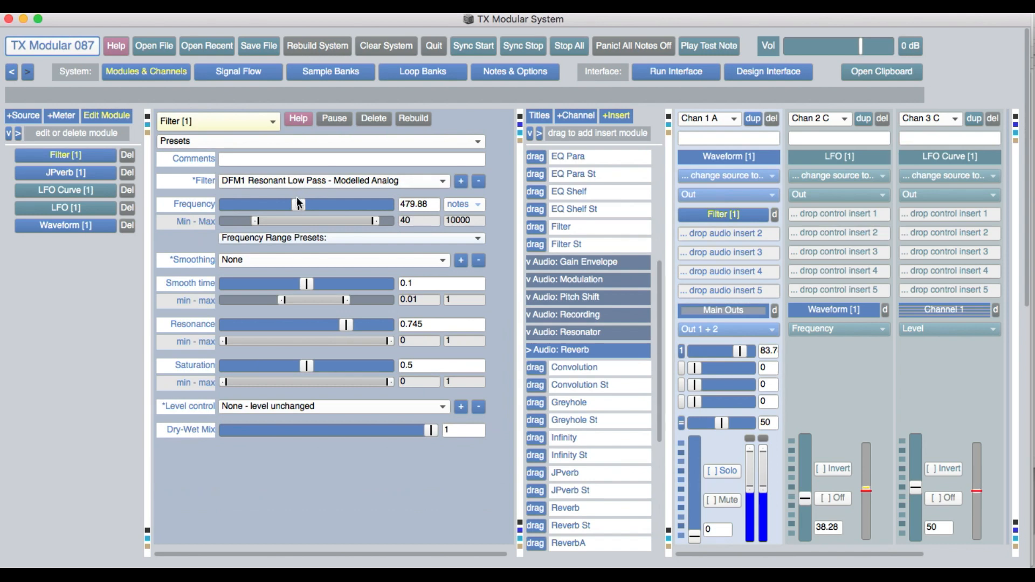
pyautogui.moveTo(297, 203); pyautogui.dragTo(358, 211)
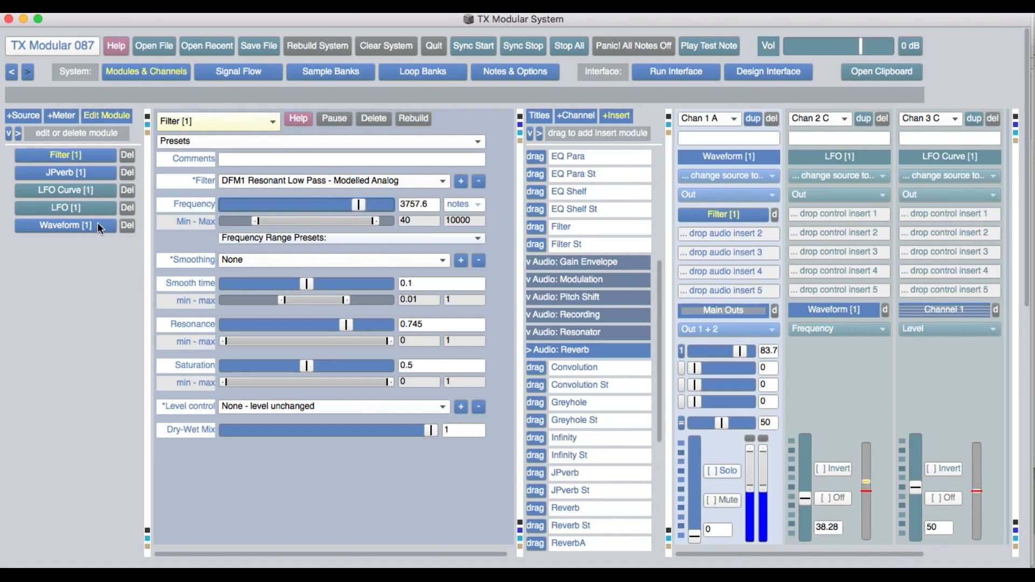
# - Open the LFO Curve module in a widened module pane, then reverse and invert its curve
pyautogui.click(106, 191)
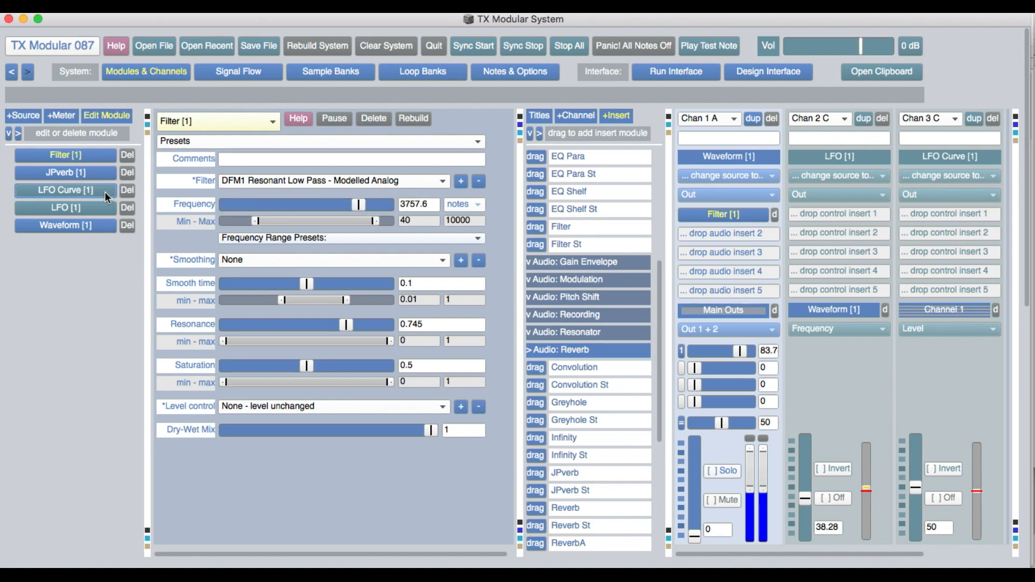
pyautogui.click(519, 140)
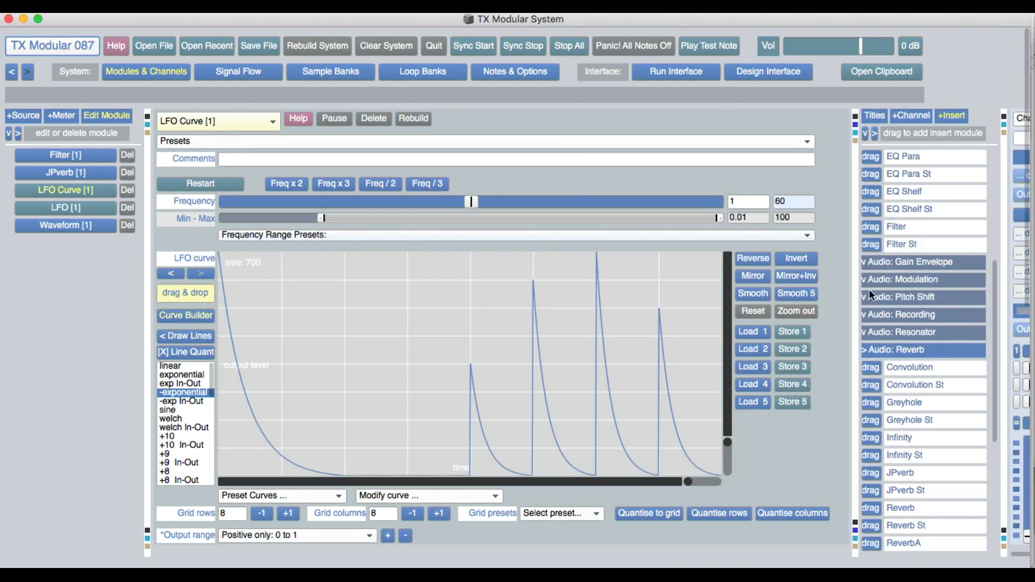
pyautogui.click(750, 258)
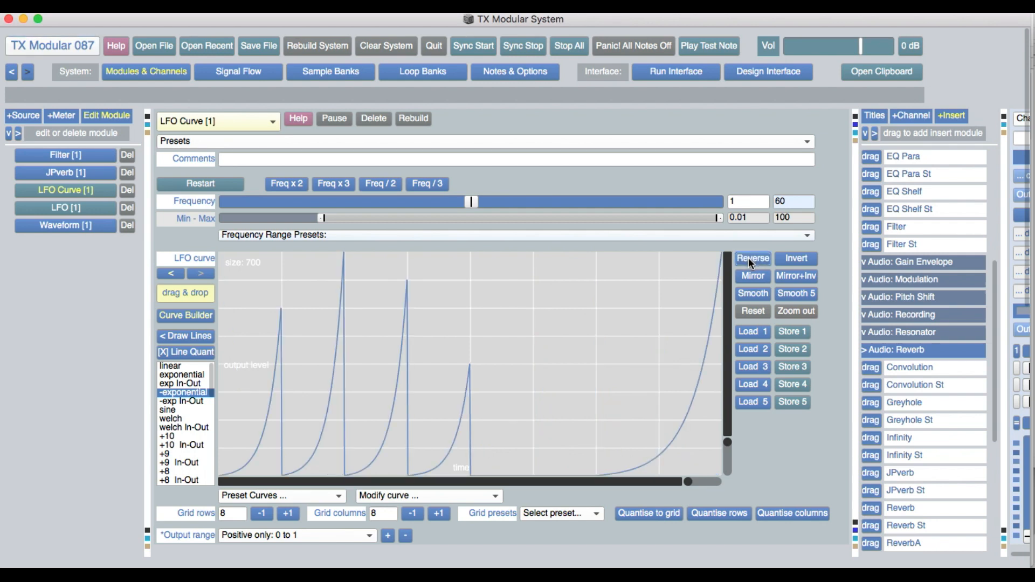
pyautogui.click(800, 258)
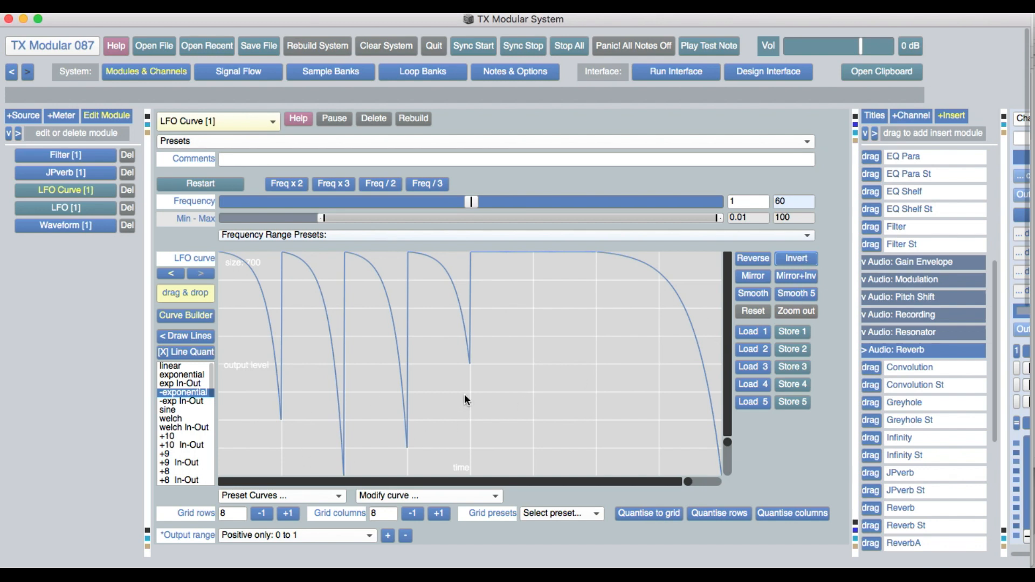
# - Draw falling exponential segments across the LFO curve's fifth and sixth columns and its second column, and lower the frequency to about 0.3151
pyautogui.moveTo(473, 254)
pyautogui.mouseDown()
pyautogui.moveTo(518, 398)
pyautogui.moveTo(557, 474)
pyautogui.moveTo(596, 475)
pyautogui.mouseUp()
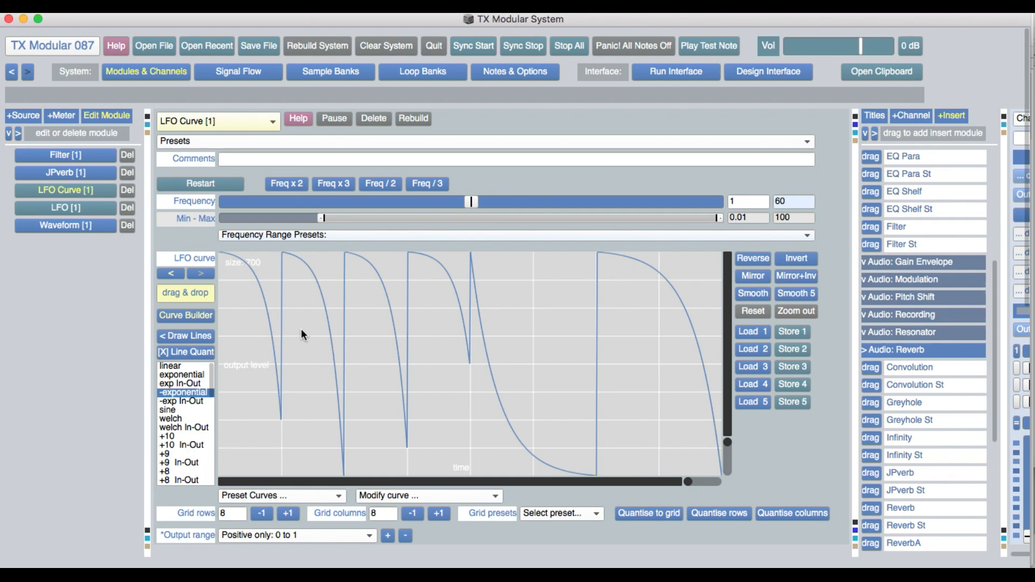
pyautogui.moveTo(282, 308); pyautogui.dragTo(350, 473)
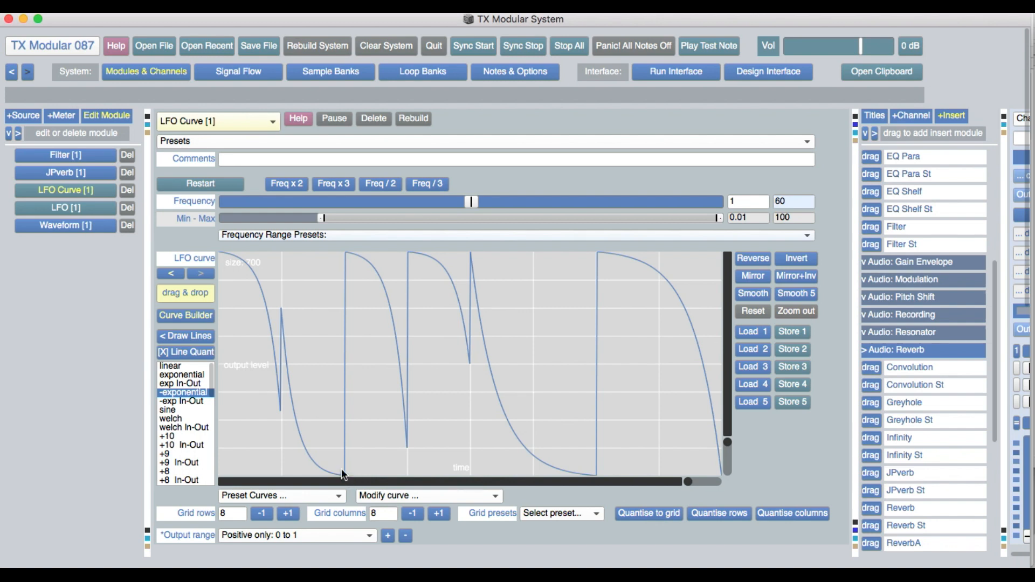
pyautogui.moveTo(472, 202); pyautogui.dragTo(409, 202)
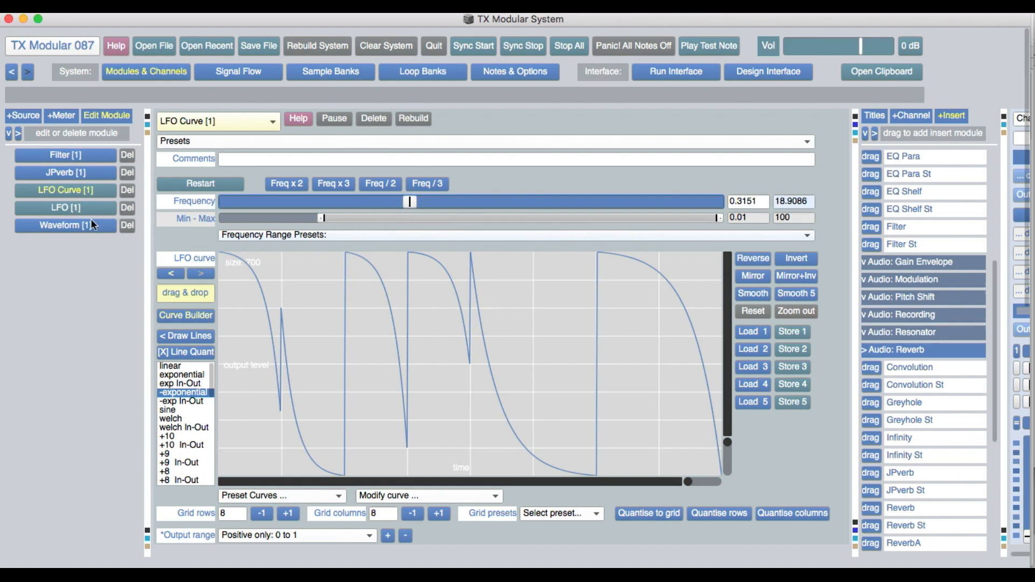
# - Change the LFO module's waveform to Random values and timing - stepped and raise its frequency to about 19.5393
pyautogui.click(91, 206)
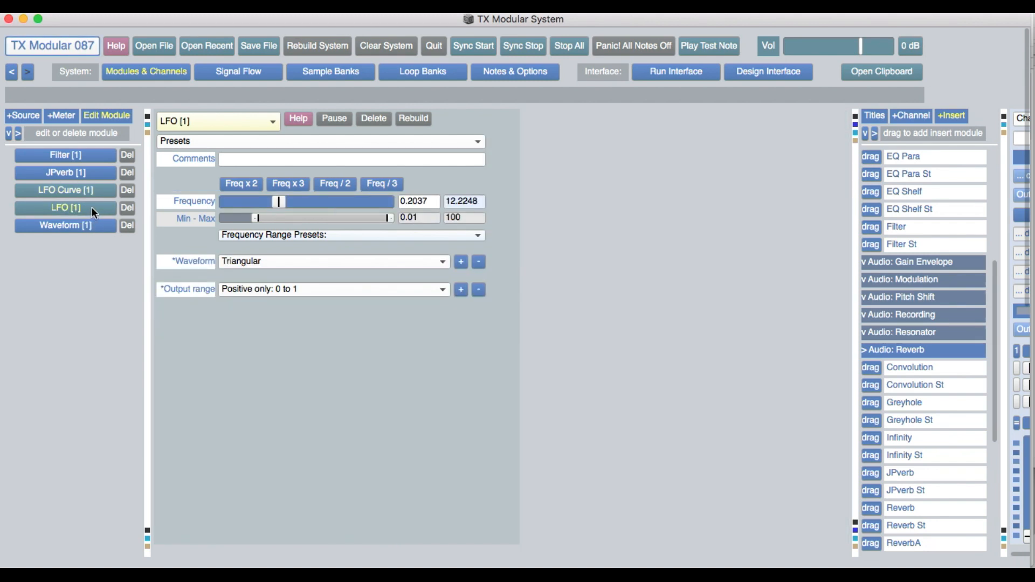
pyautogui.click(297, 259)
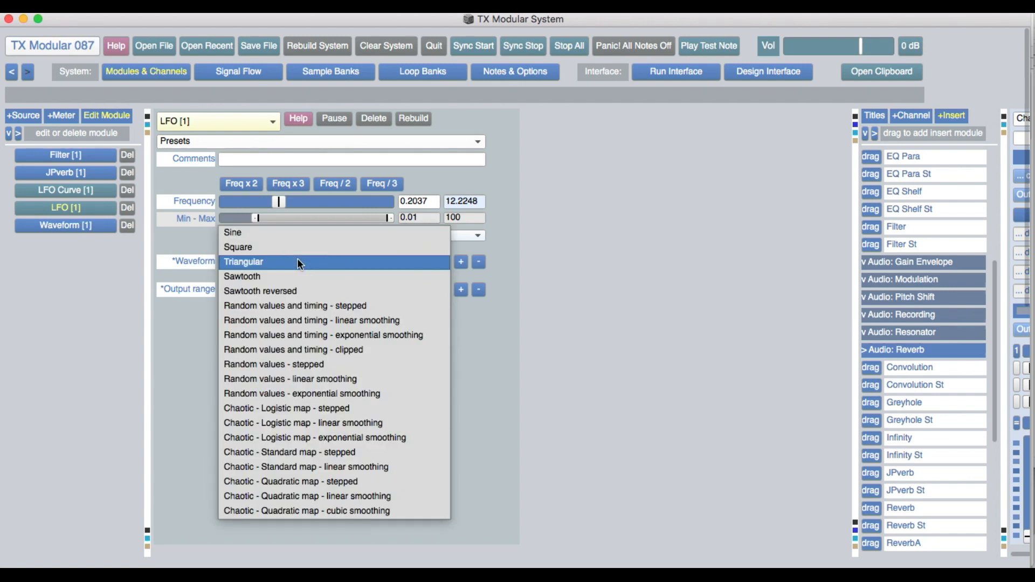
pyautogui.click(305, 306)
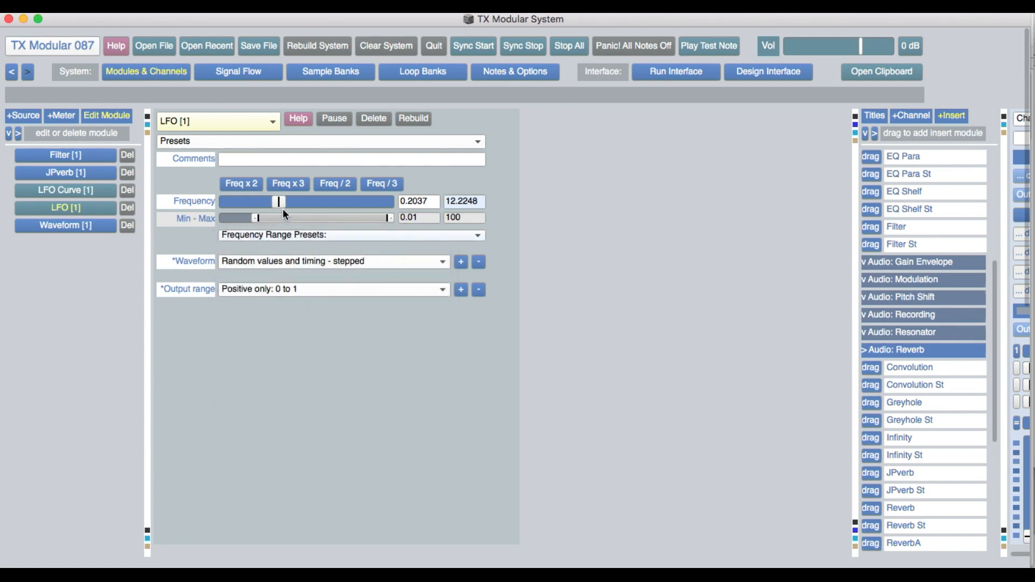
pyautogui.moveTo(278, 201); pyautogui.dragTo(360, 201)
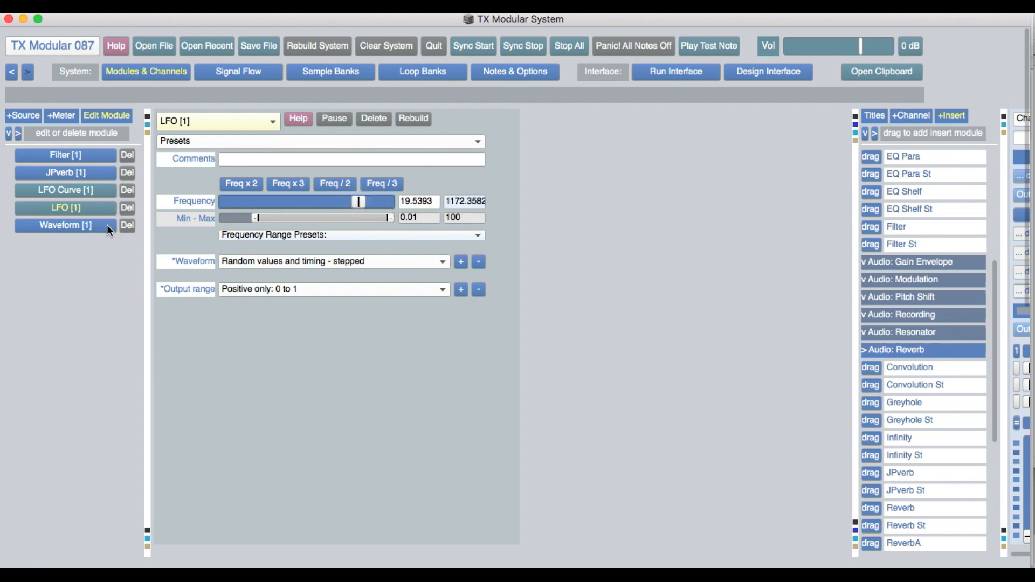
# - Set the Waveform module's frequency smoothing to Exp 1 - use time 1 for up and down smoothing
pyautogui.click(92, 232)
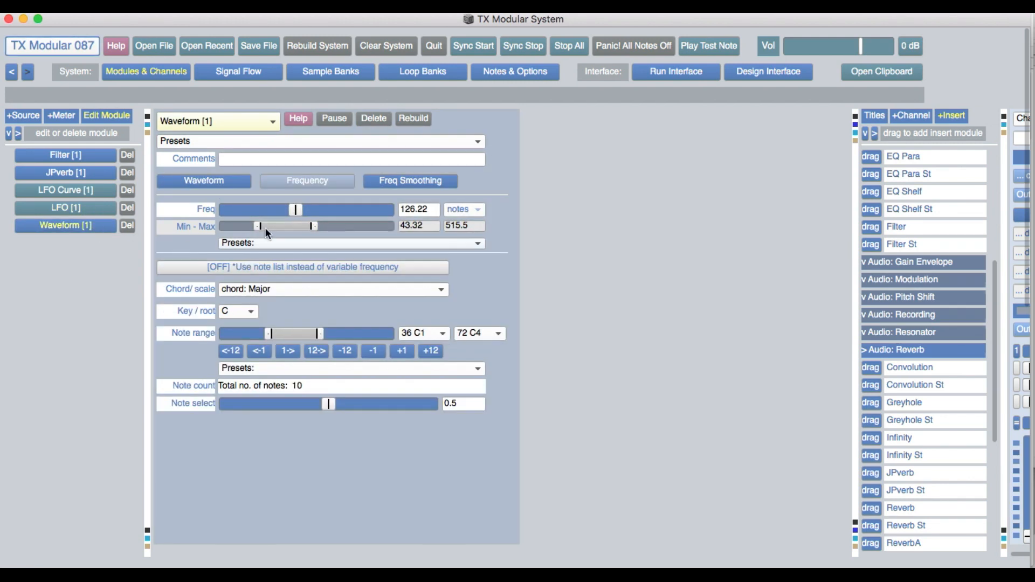
pyautogui.click(398, 180)
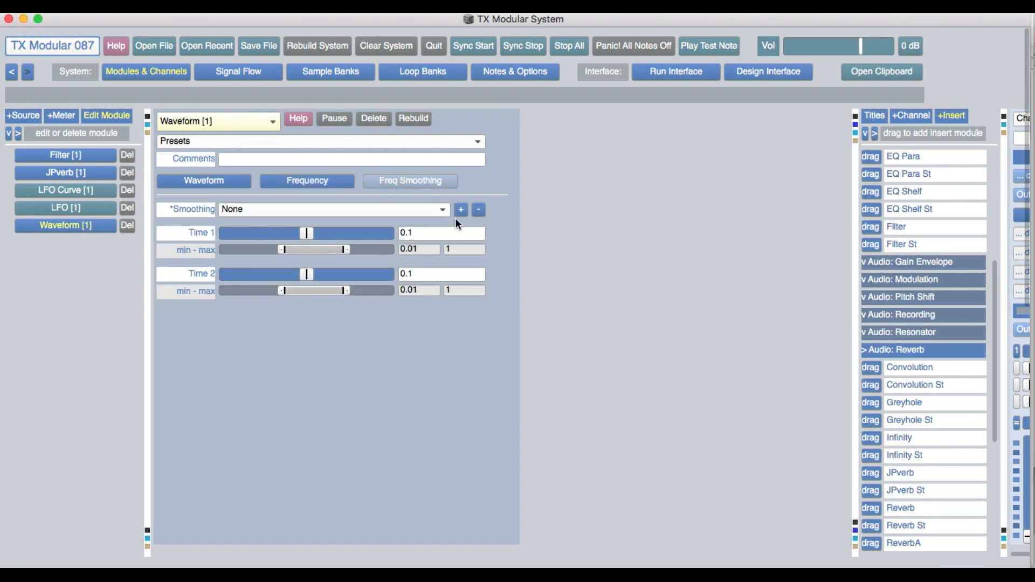
pyautogui.click(415, 208)
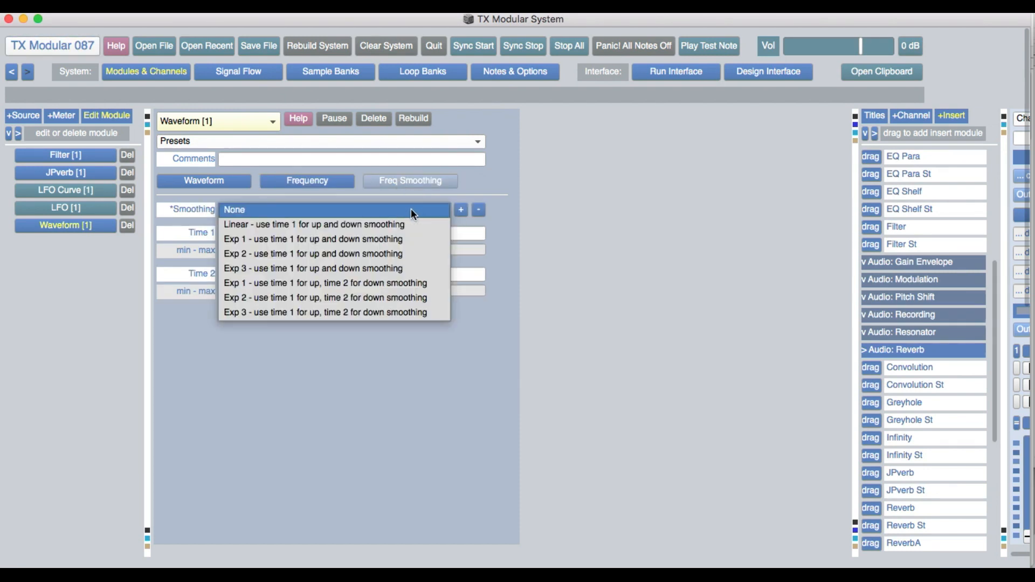
pyautogui.click(374, 235)
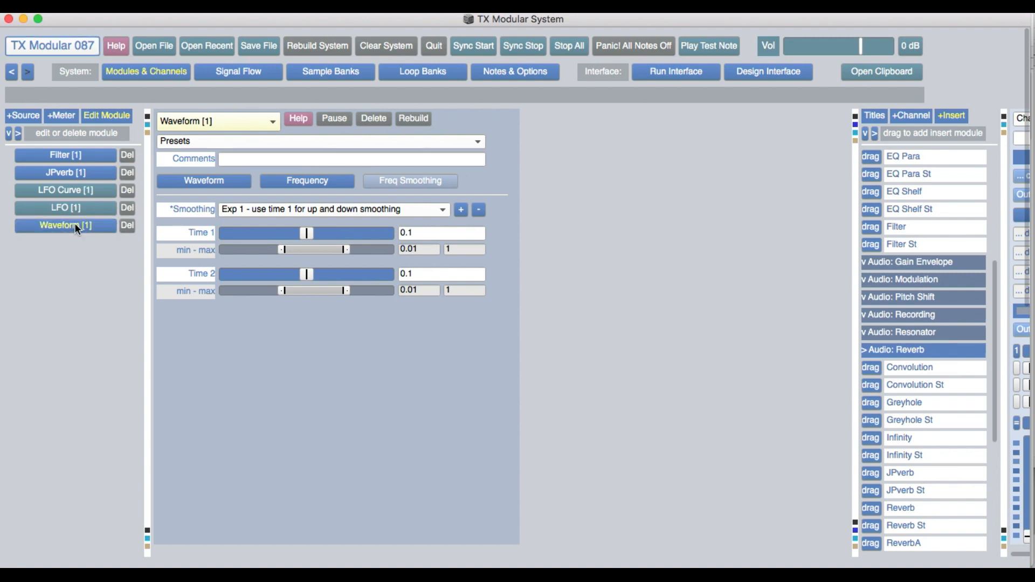
# - Try the Sine -> Square wave - M1 waveform in the Waveform module with Modify 1 raised to 1
pyautogui.click(190, 180)
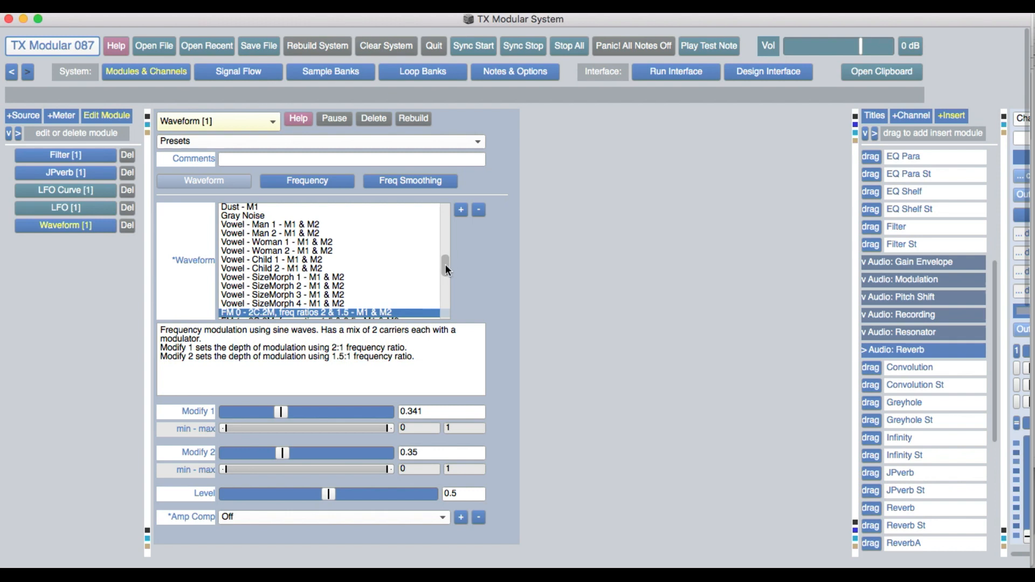
pyautogui.moveTo(445, 264); pyautogui.dragTo(440, 209)
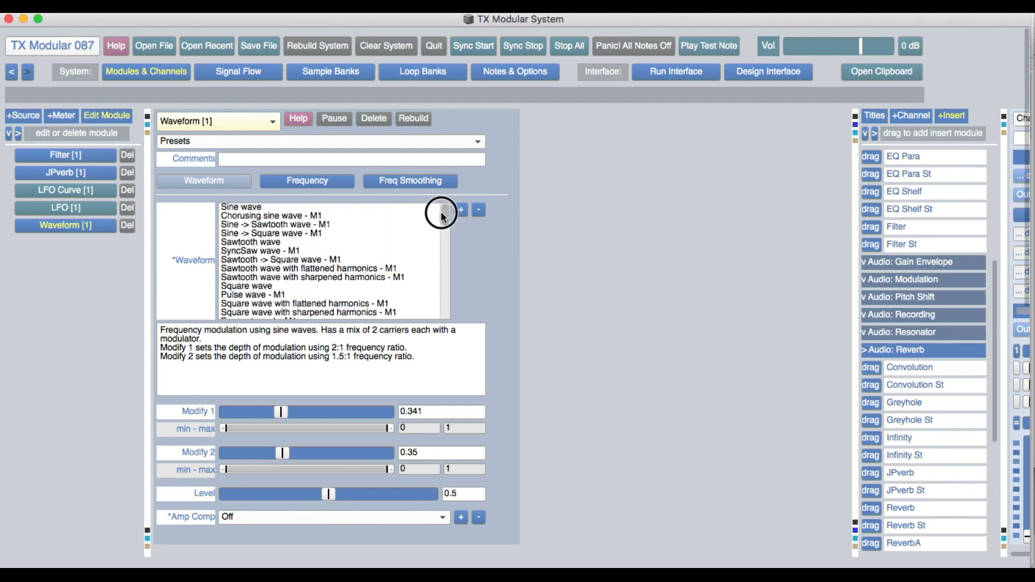
pyautogui.click(292, 234)
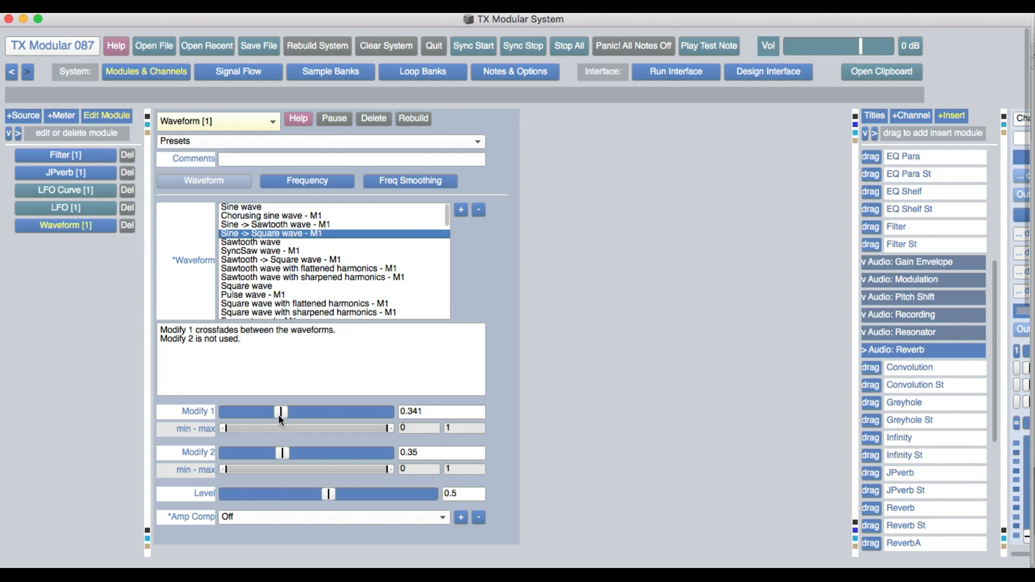
pyautogui.moveTo(279, 412); pyautogui.dragTo(392, 400)
# - Try the Vowel - SizeMorph 1 - M1 & M2 waveform with Modify 1 lowered to 0
pyautogui.moveTo(446, 212); pyautogui.dragTo(437, 277)
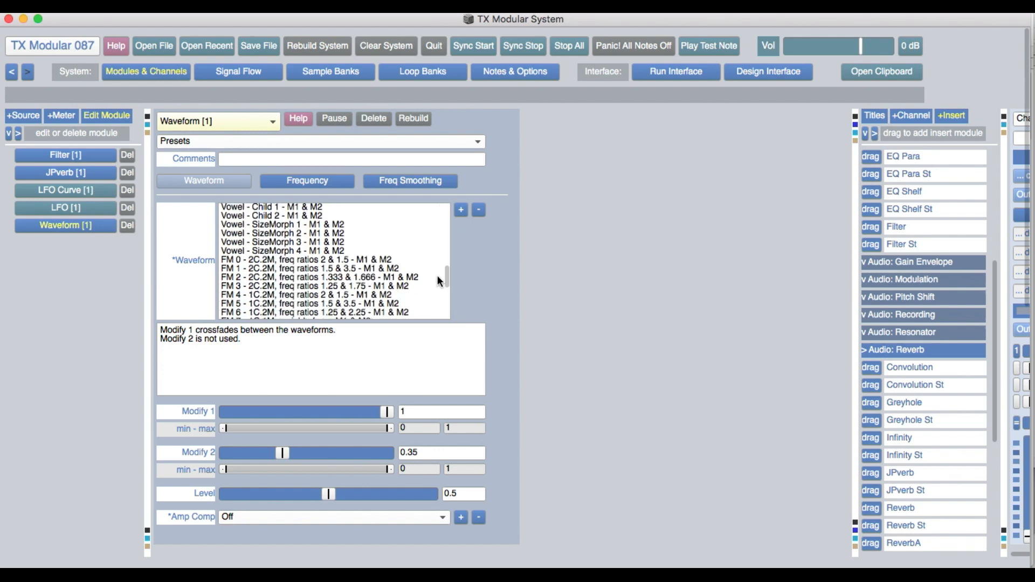
pyautogui.click(295, 225)
pyautogui.moveTo(386, 413); pyautogui.dragTo(274, 431)
pyautogui.moveTo(261, 431); pyautogui.dragTo(220, 434)
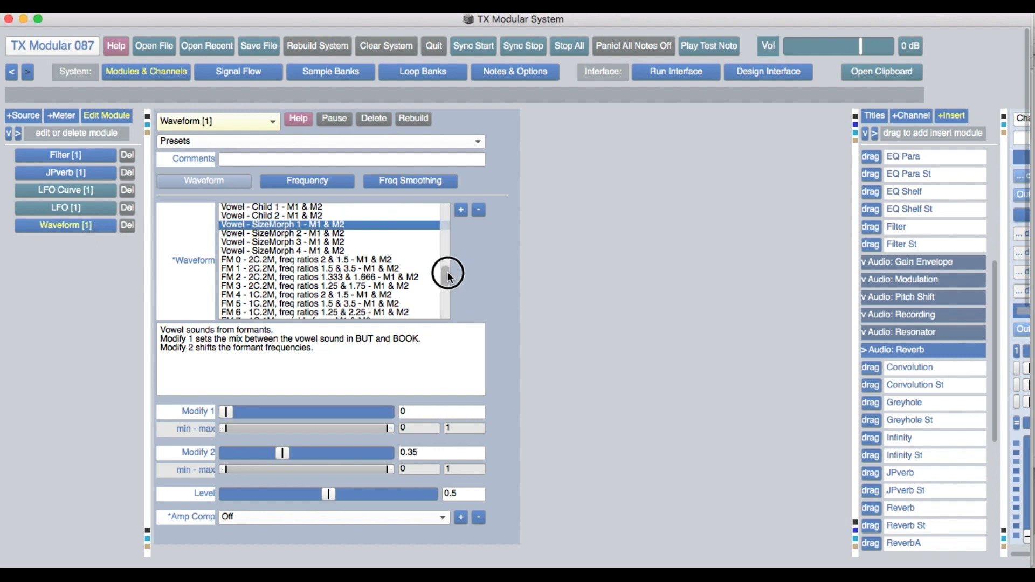
# - Switch the Waveform module to Formant osc 2 - M1 and set Modify 1 to about 0.277
pyautogui.moveTo(446, 270); pyautogui.dragTo(446, 235)
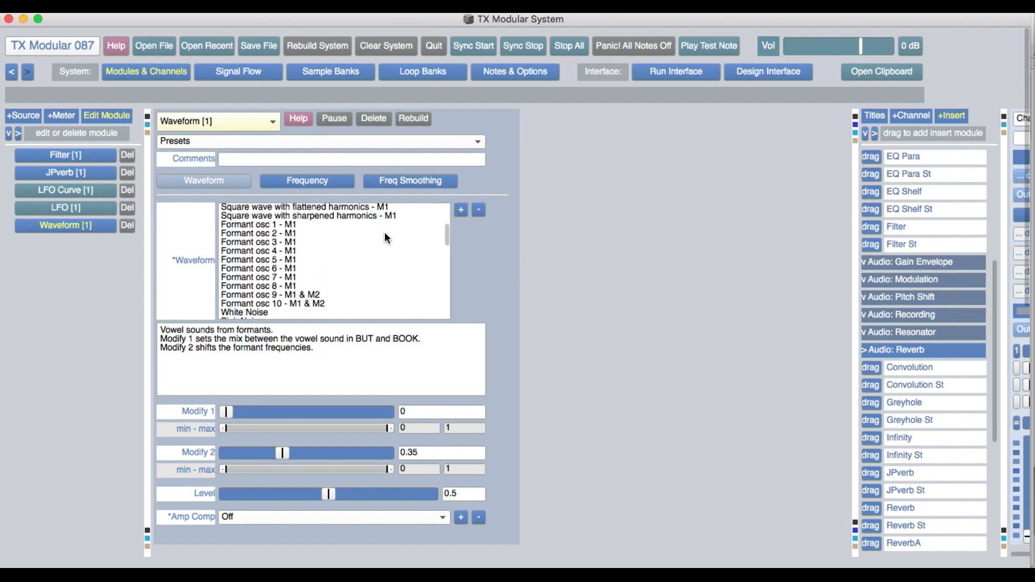
pyautogui.click(278, 233)
pyautogui.moveTo(236, 413); pyautogui.dragTo(271, 413)
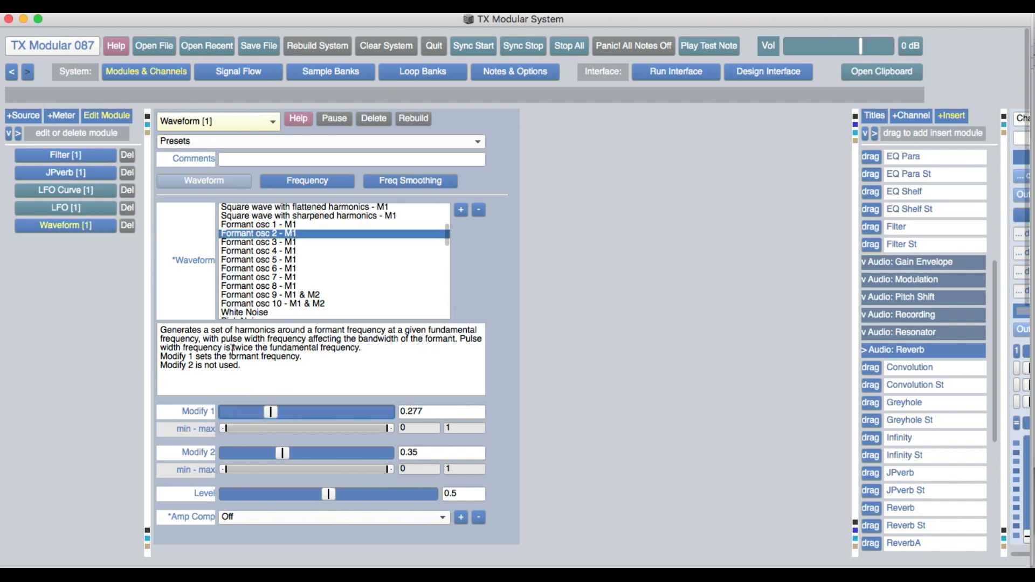
# - Switch the LFO module's waveform to Random values and timing - linear smoothing and set its frequency to about 3.1
pyautogui.click(91, 210)
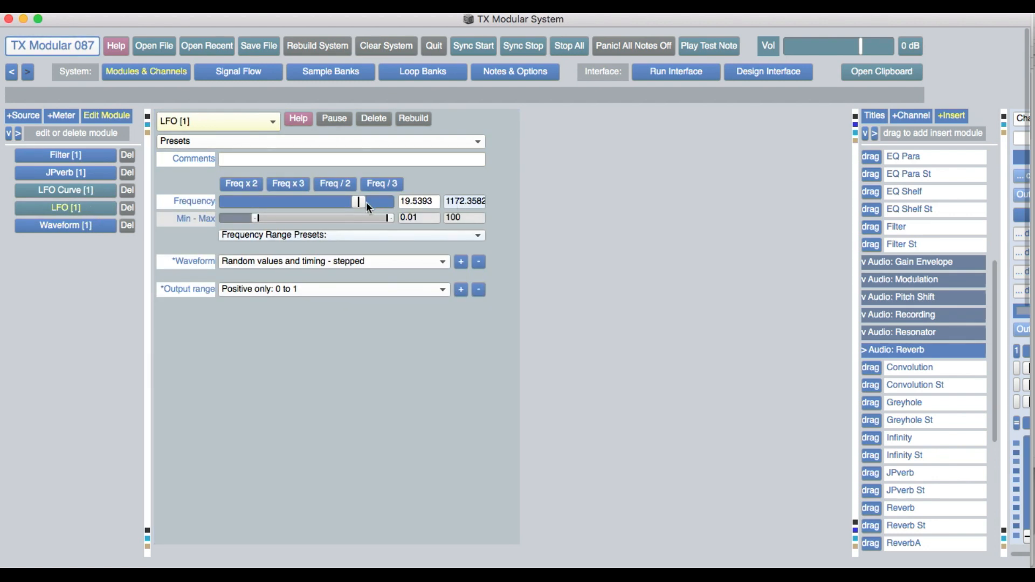
pyautogui.moveTo(366, 203); pyautogui.dragTo(301, 213)
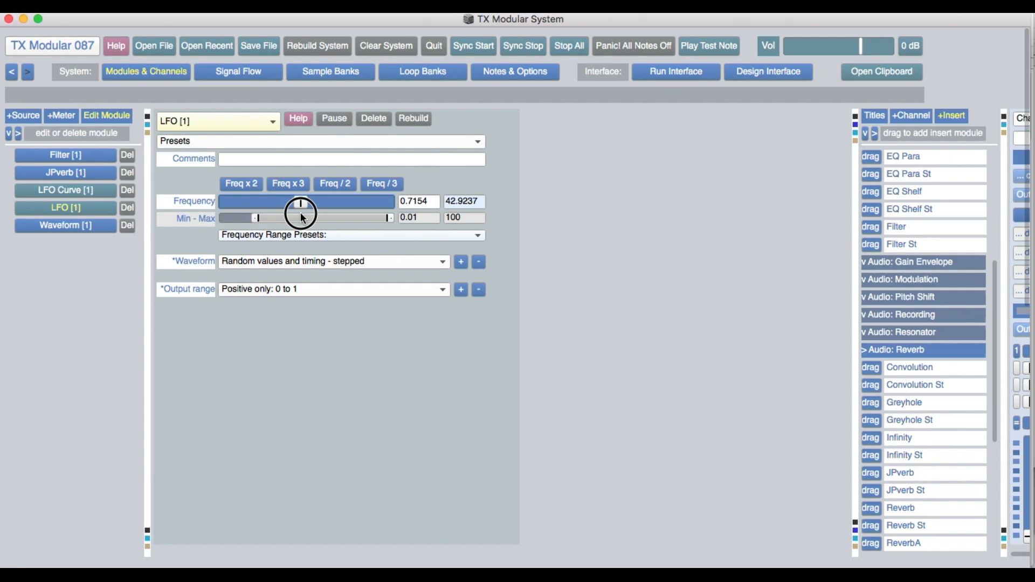
pyautogui.click(298, 258)
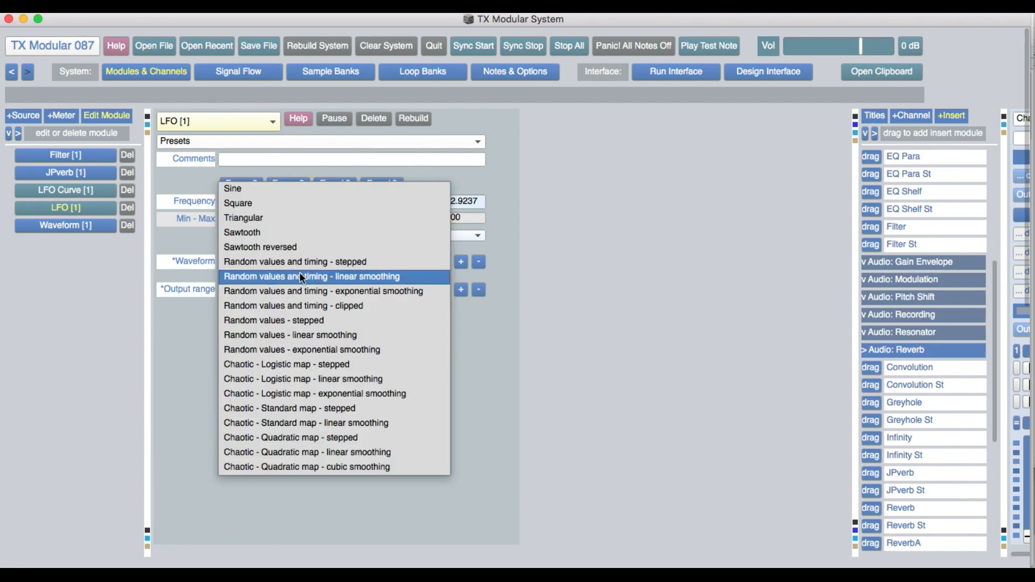
pyautogui.click(299, 275)
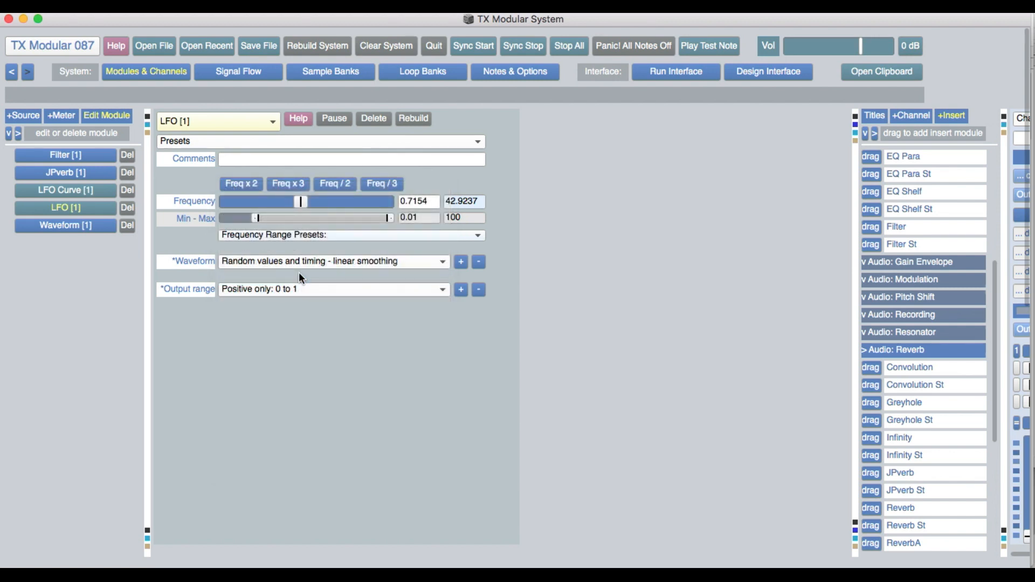
pyautogui.moveTo(308, 202); pyautogui.dragTo(327, 210)
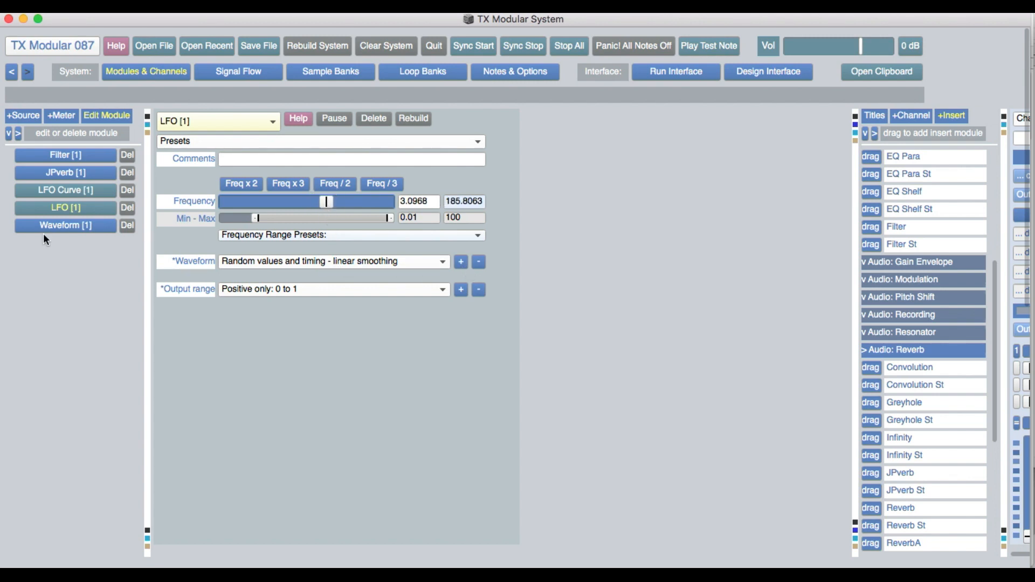
# - Switch the Waveform module to Golden Mean Harmonics - M1 and set Modify 1 to about 0.627
pyautogui.click(93, 225)
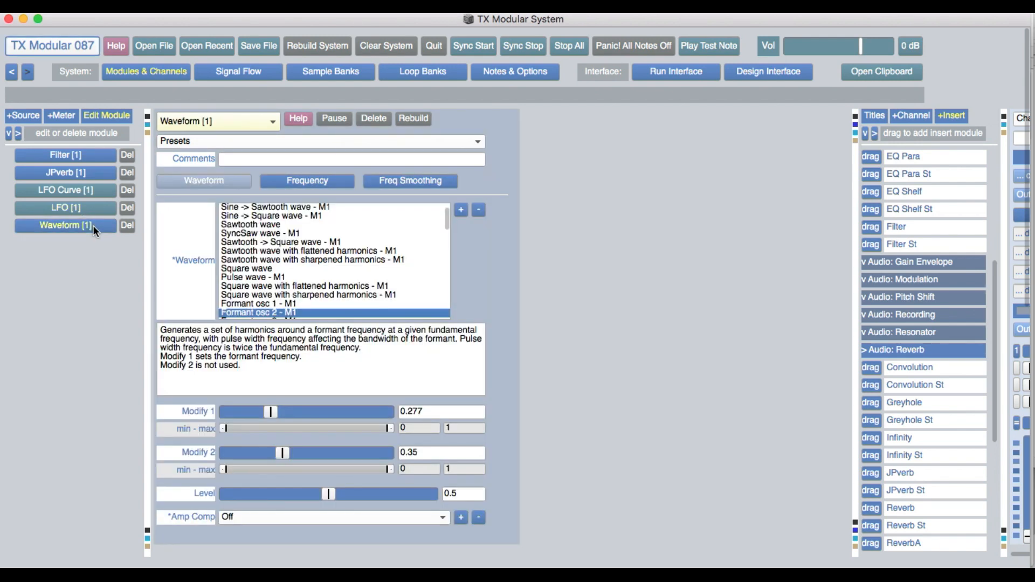
pyautogui.moveTo(444, 226); pyautogui.dragTo(430, 291)
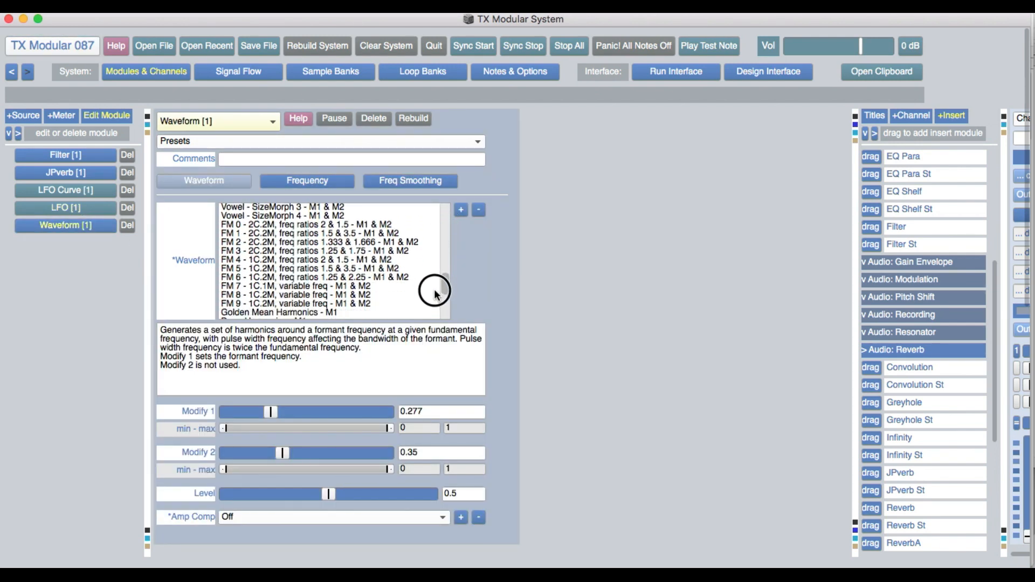
pyautogui.click(272, 312)
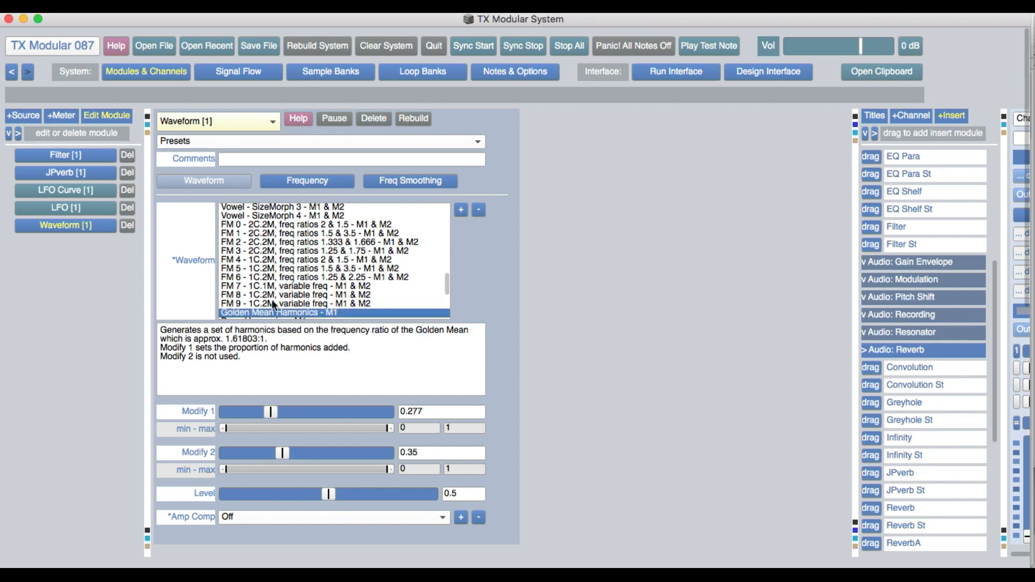
pyautogui.moveTo(271, 411); pyautogui.dragTo(327, 412)
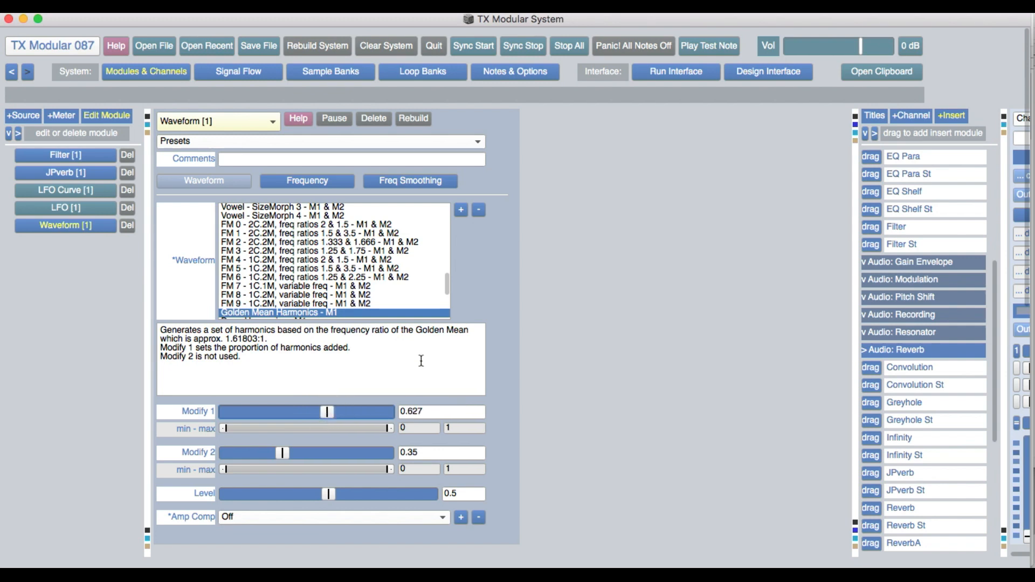
pyautogui.moveTo(444, 283); pyautogui.dragTo(445, 297)
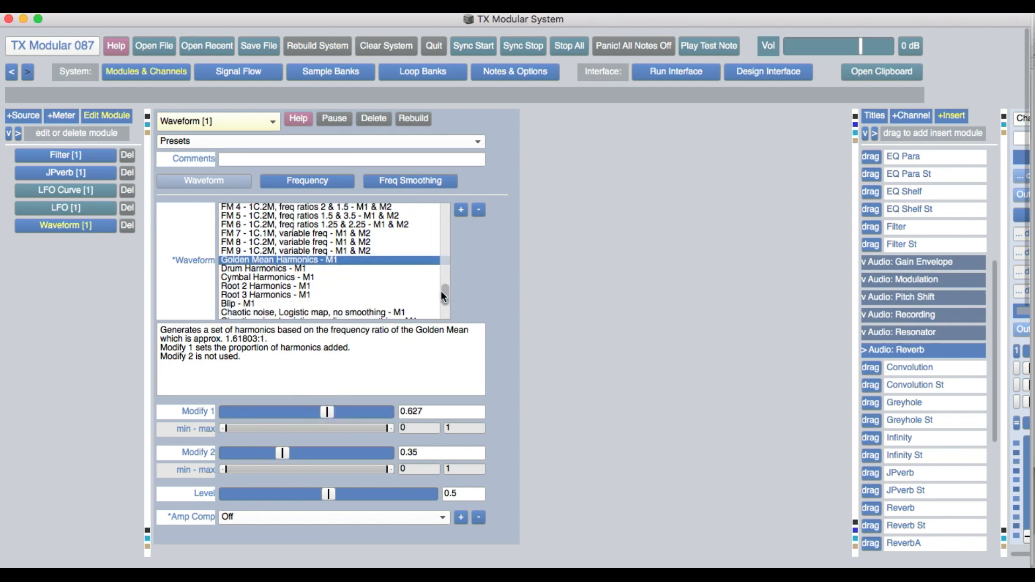
# - Set the JPverb module's reverb time to about 6.94, damping to about 0.557 and highs level to about 0.525
pyautogui.click(85, 171)
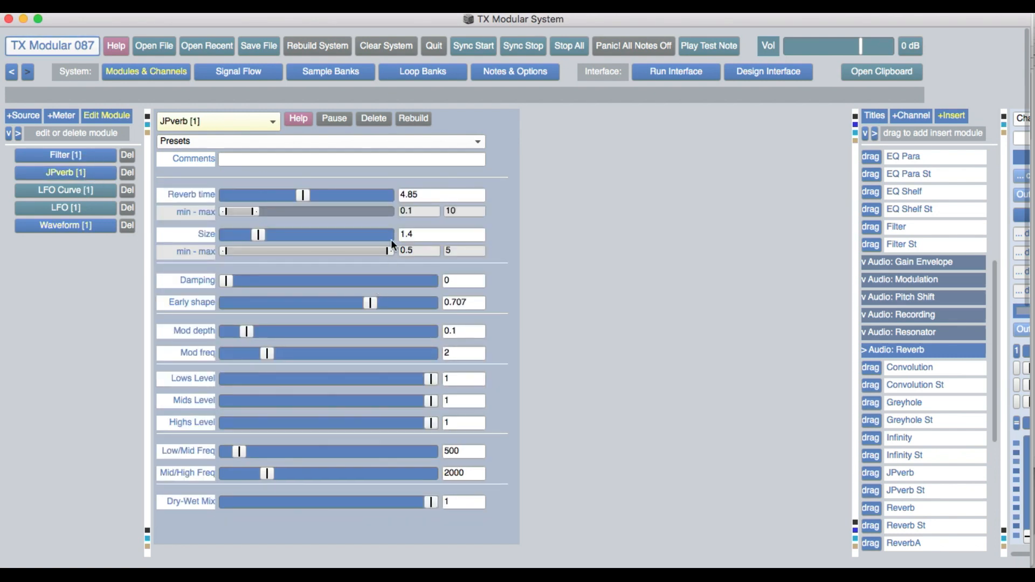
pyautogui.moveTo(301, 190)
pyautogui.mouseDown()
pyautogui.moveTo(259, 199)
pyautogui.moveTo(304, 201)
pyautogui.mouseUp()
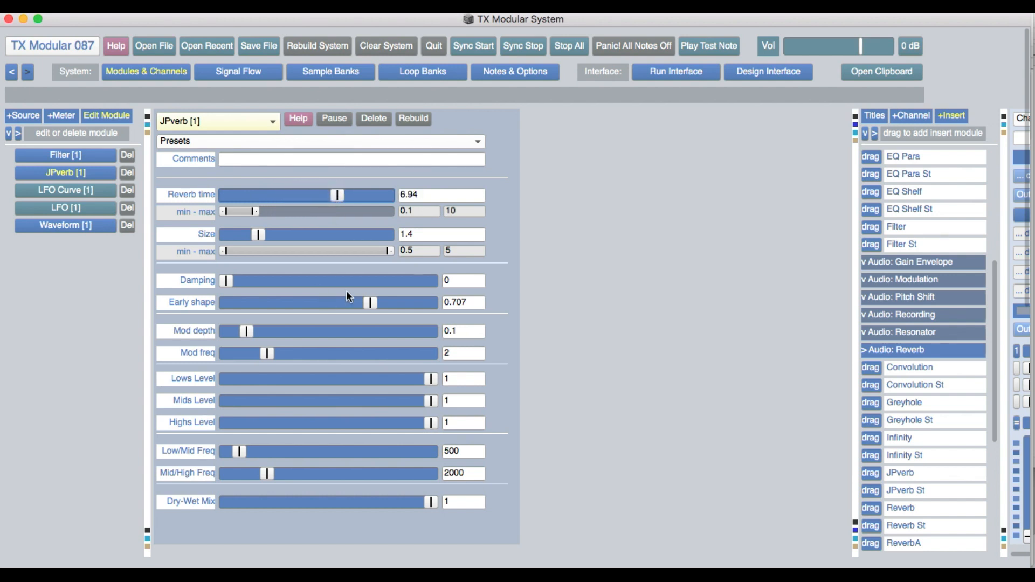
pyautogui.moveTo(227, 280); pyautogui.dragTo(339, 290)
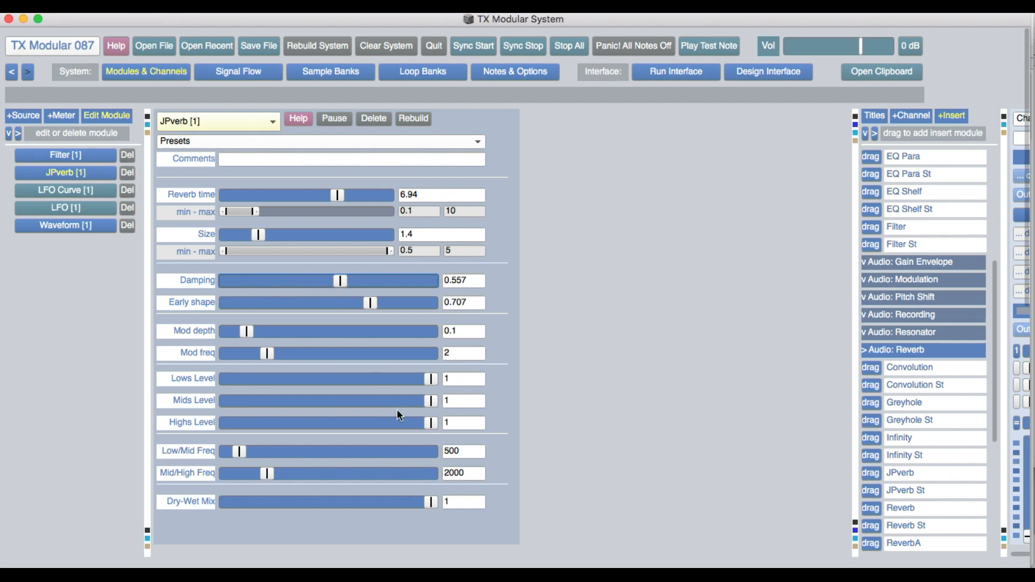
pyautogui.moveTo(429, 424); pyautogui.dragTo(334, 425)
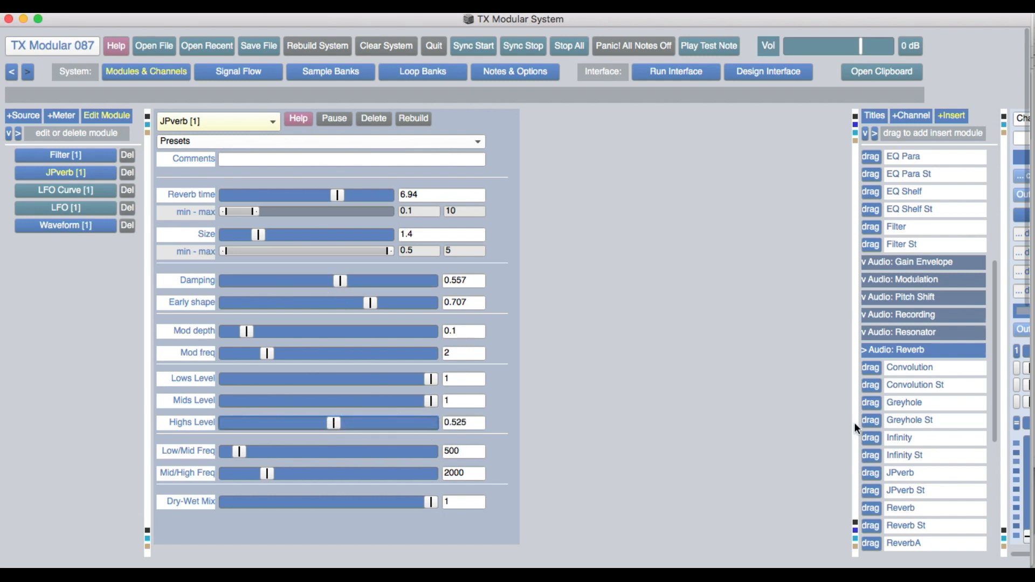
# - Bring the channel strips into view and lower the LFO Curve channel's level to 0
pyautogui.moveTo(854, 424); pyautogui.dragTo(522, 408)
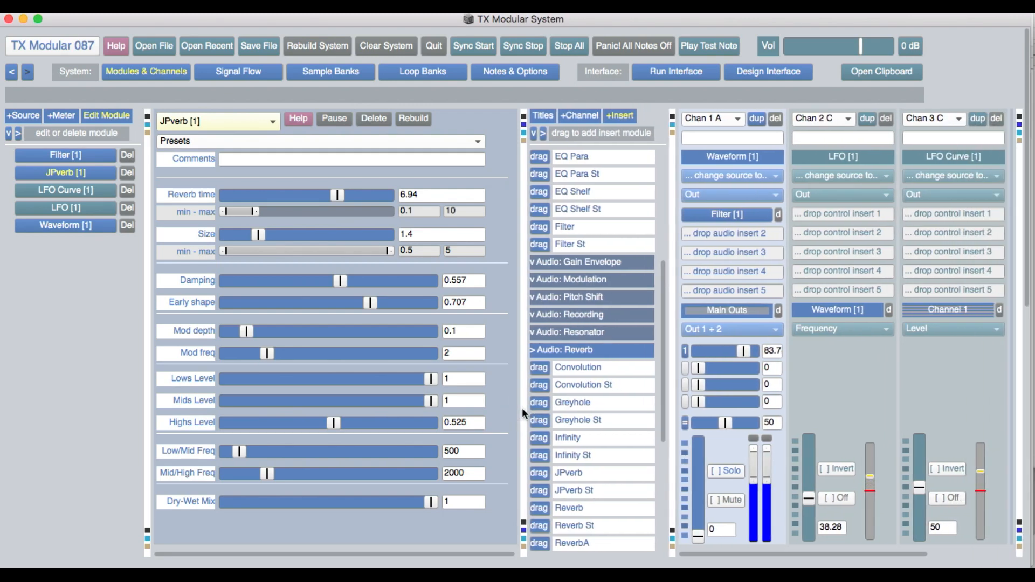
pyautogui.moveTo(920, 487); pyautogui.dragTo(923, 555)
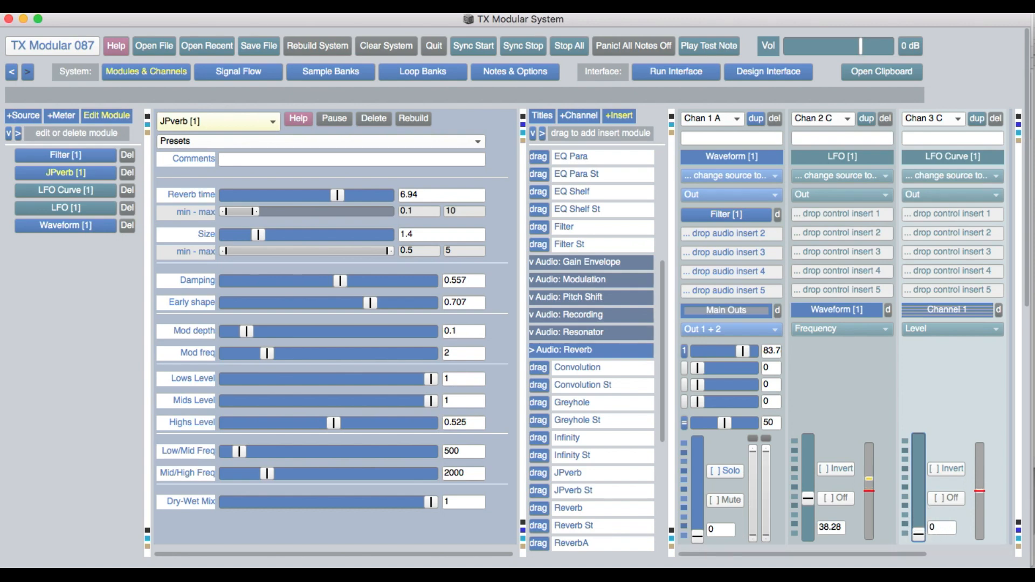